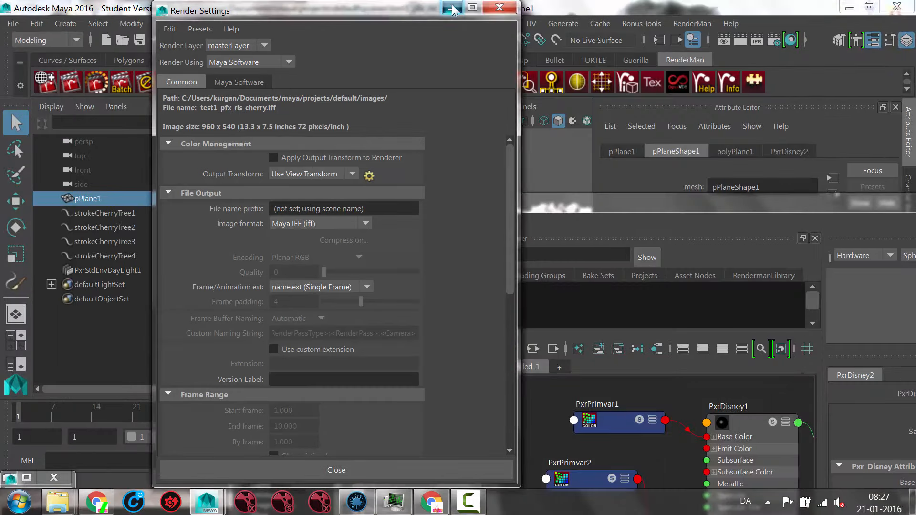
Step: Minimise the Render Settings, Hypershade and main Maya windows to get to the desktop
left_click(454, 8)
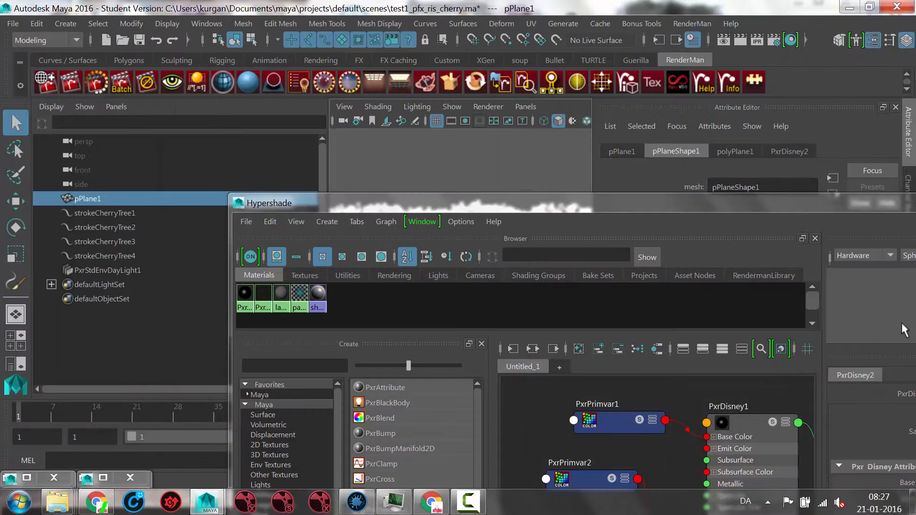
left_click_drag(879, 207, 550, 202)
left_click(747, 199)
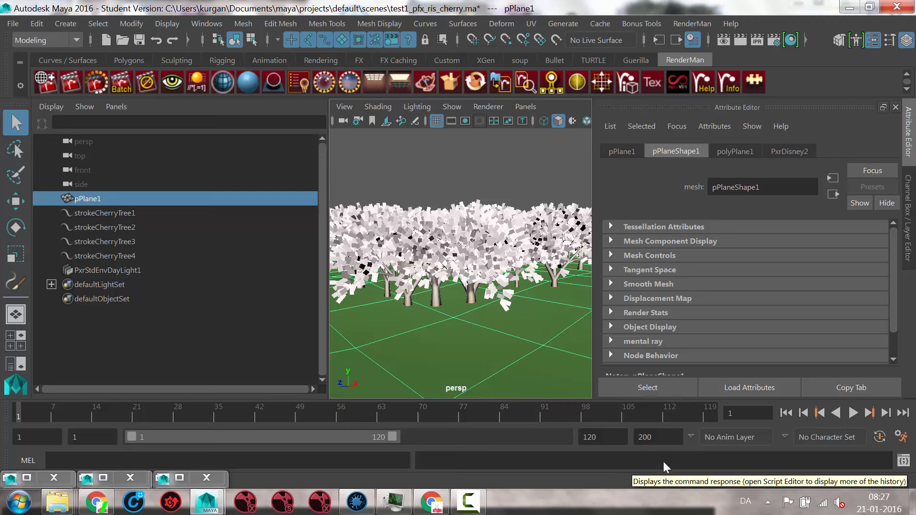
left_click(845, 7)
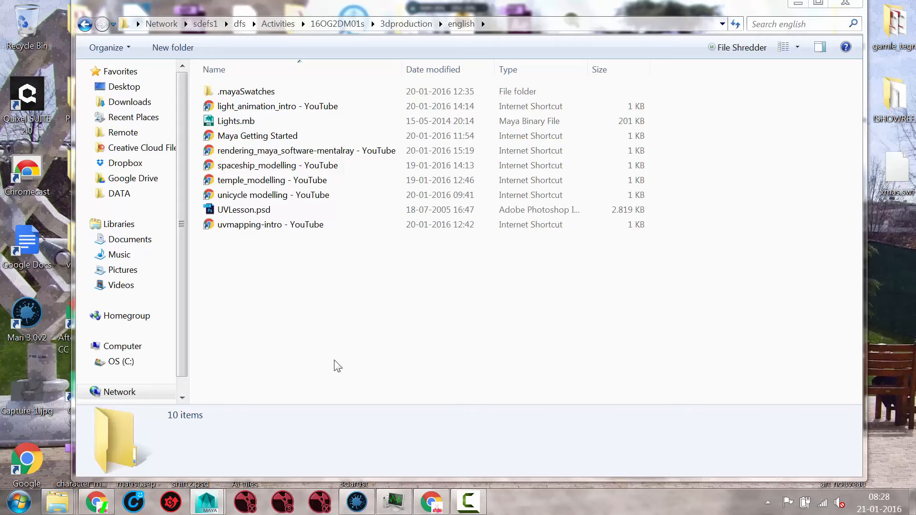
Step: Open a new Explorer window at Documents > maya > projects > default > images, sorting the default folder by name on the way
key("super+e")
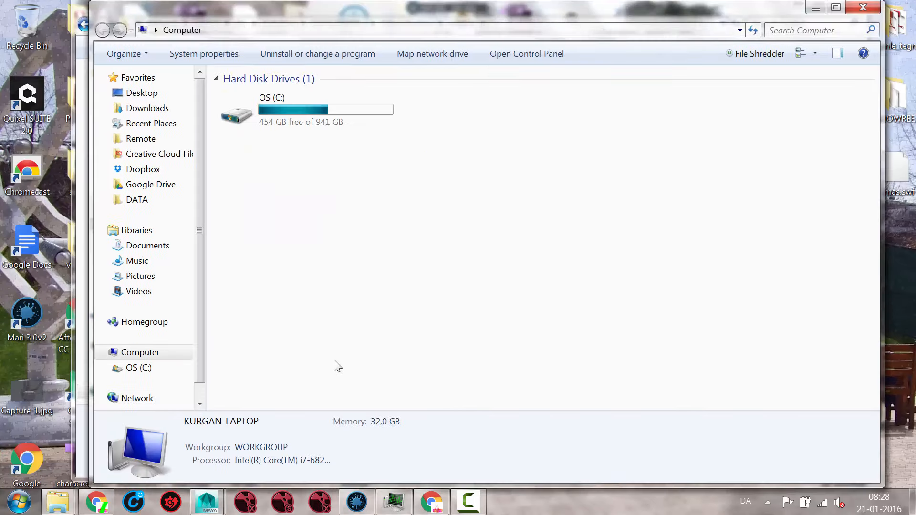
left_click(144, 246)
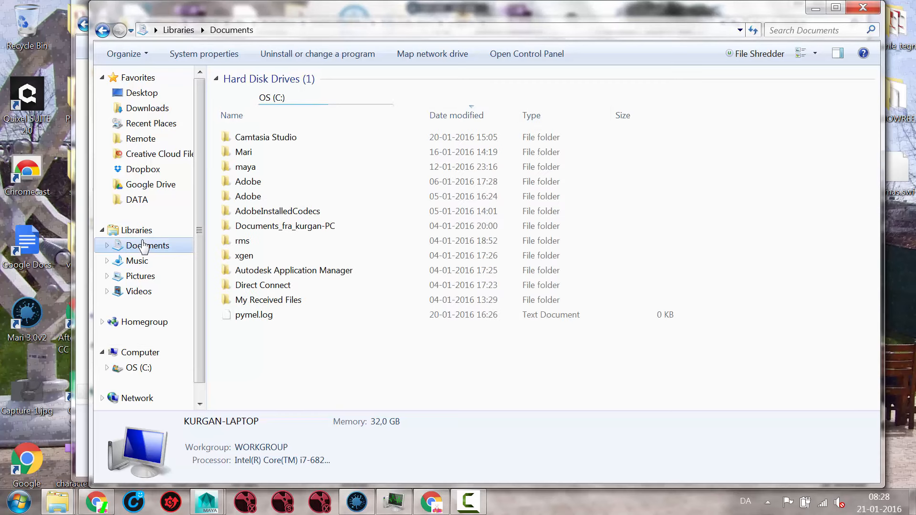
double_click(296, 167)
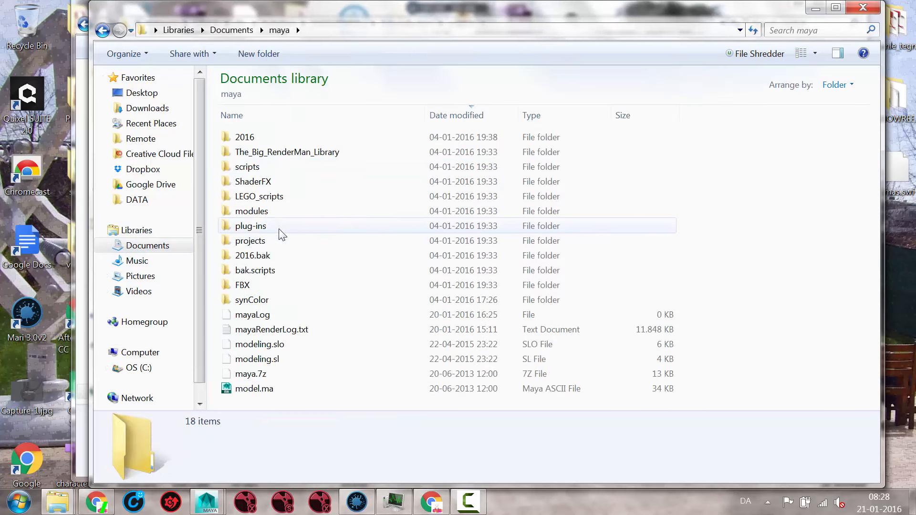
double_click(243, 241)
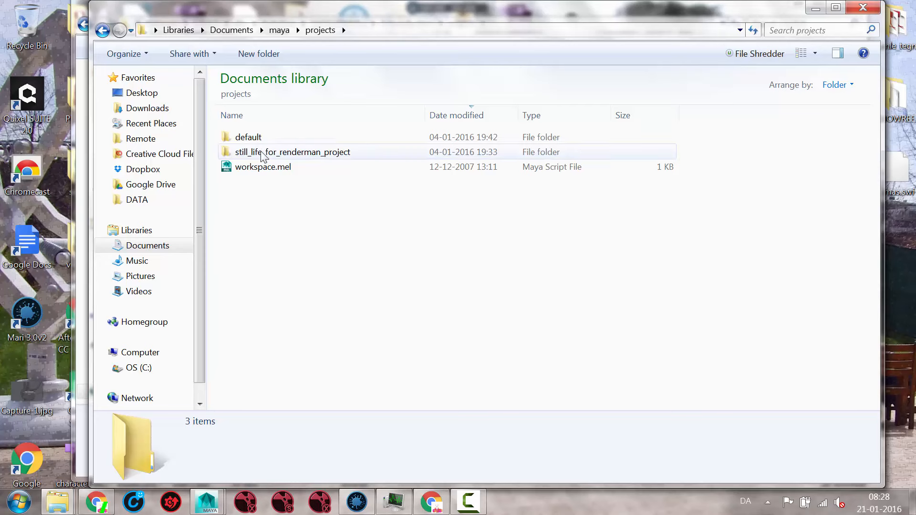
double_click(227, 138)
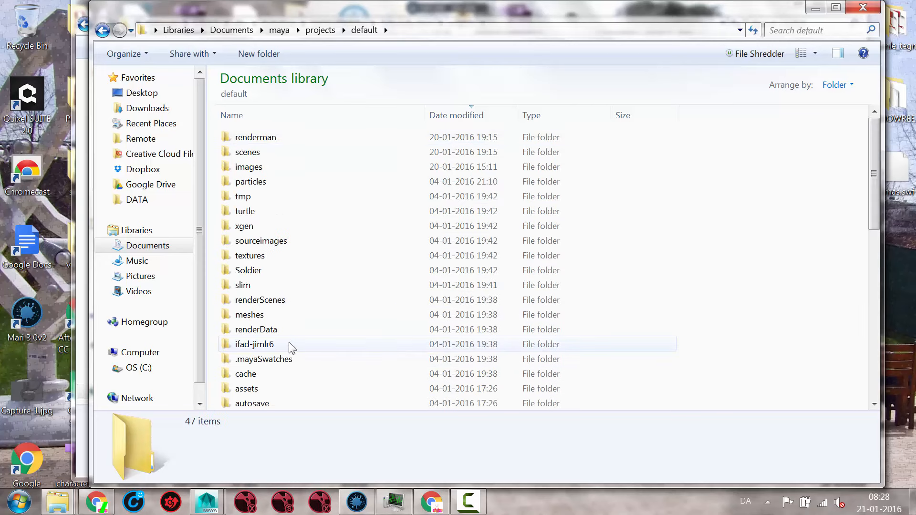
left_click(258, 118)
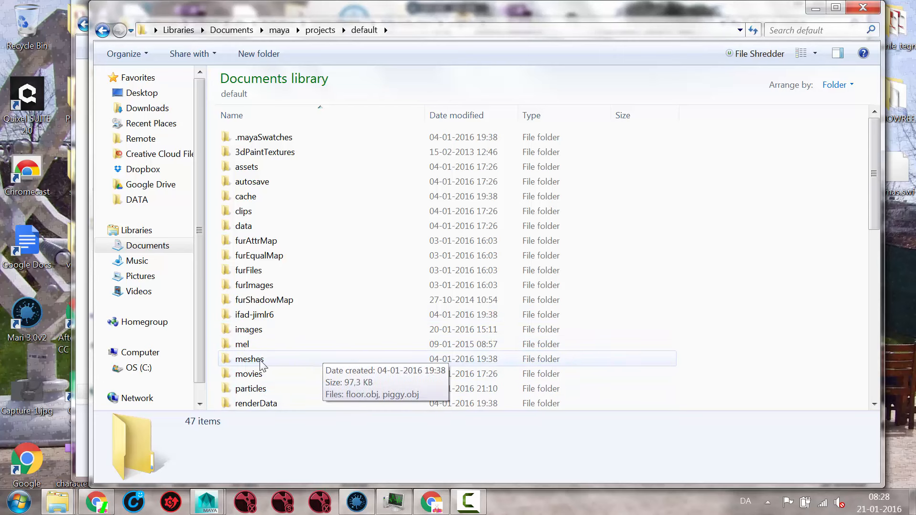
left_click(252, 335)
double_click(252, 335)
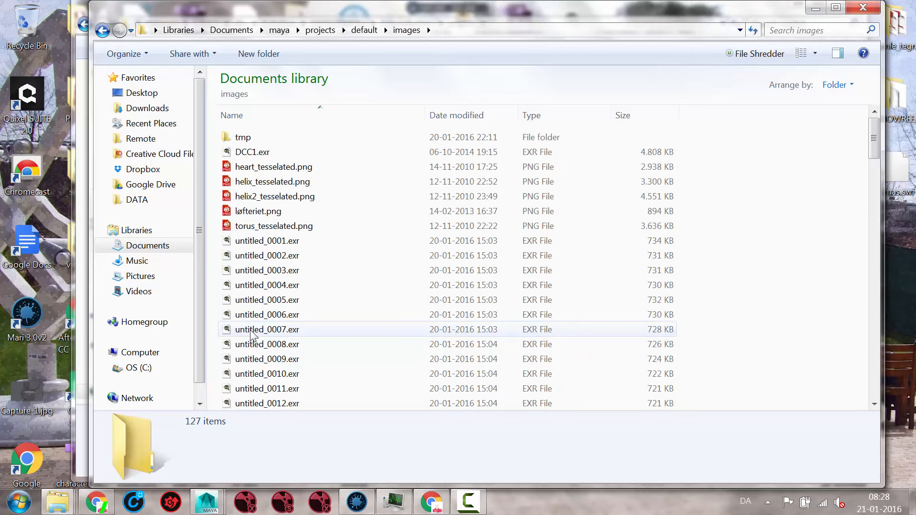
Step: Examine the rendered EXR sequence in the images folder from untitled_0001.exr to untitled_0120.exr
left_click_drag(875, 140, 877, 150)
left_click(300, 172)
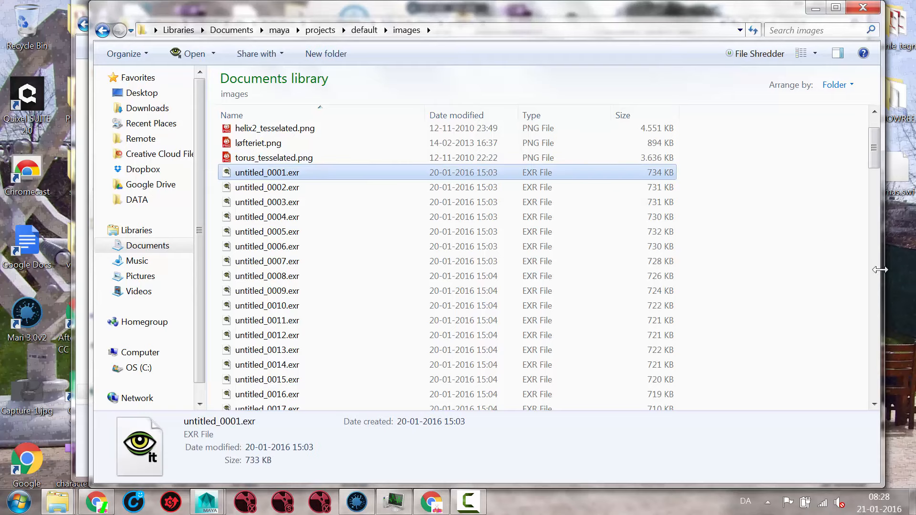
left_click_drag(874, 148, 888, 414)
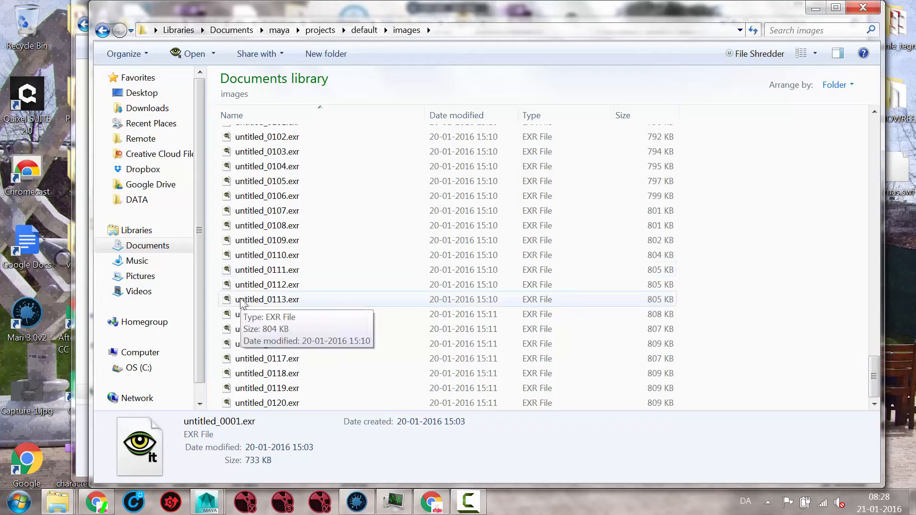
left_click(274, 403)
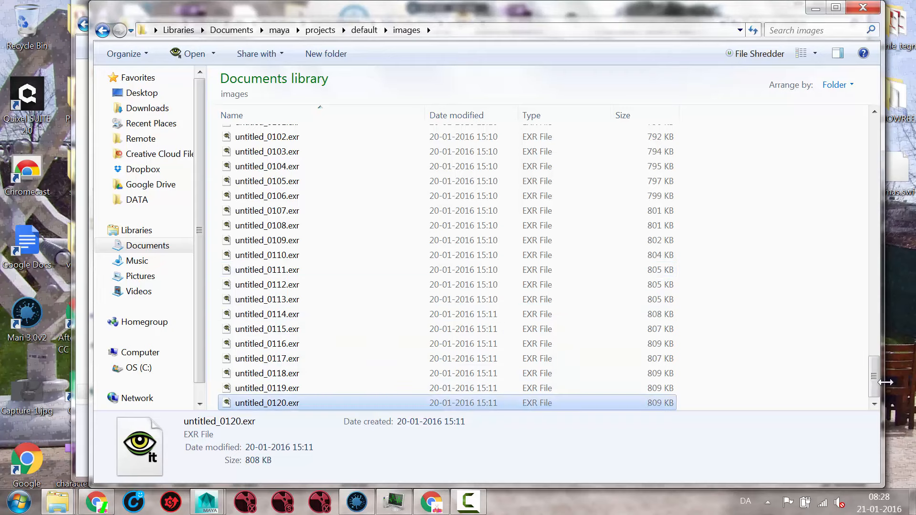
left_click_drag(876, 380, 877, 136)
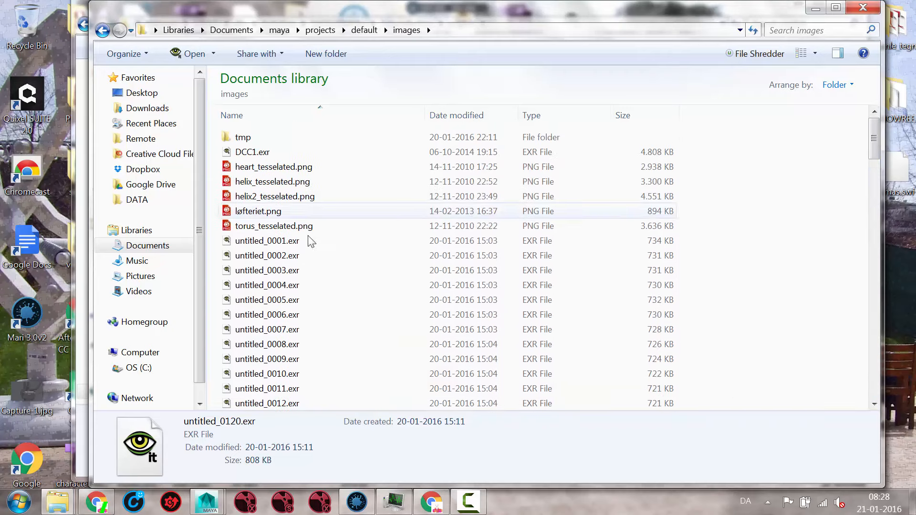
left_click(248, 242)
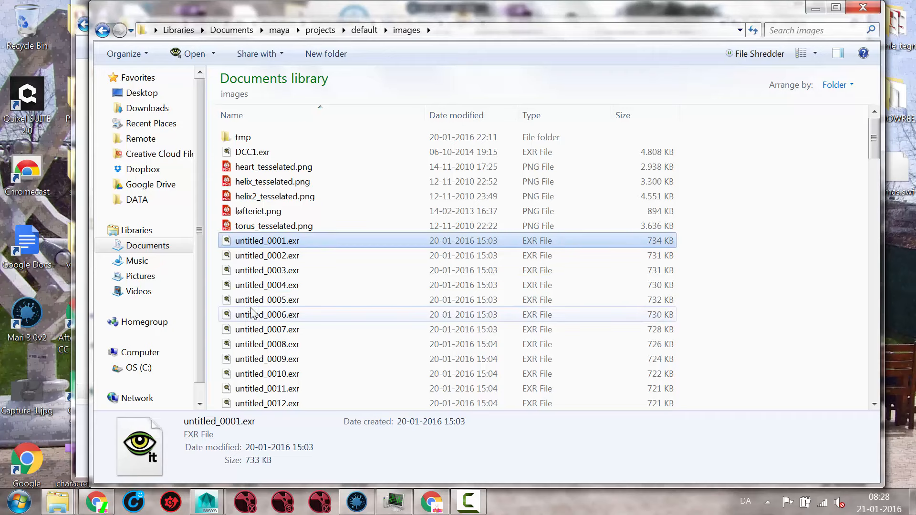
scroll(351, 323, "down", 20)
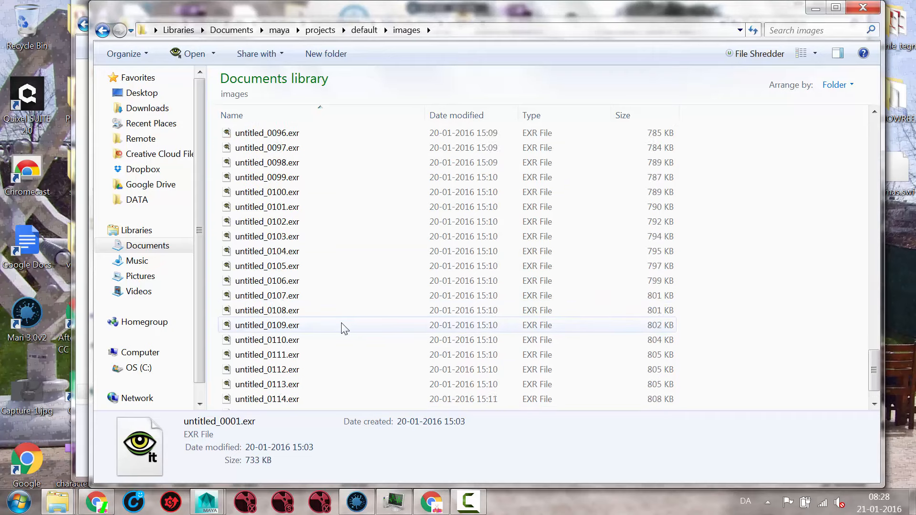
scroll(345, 328, "up", 20)
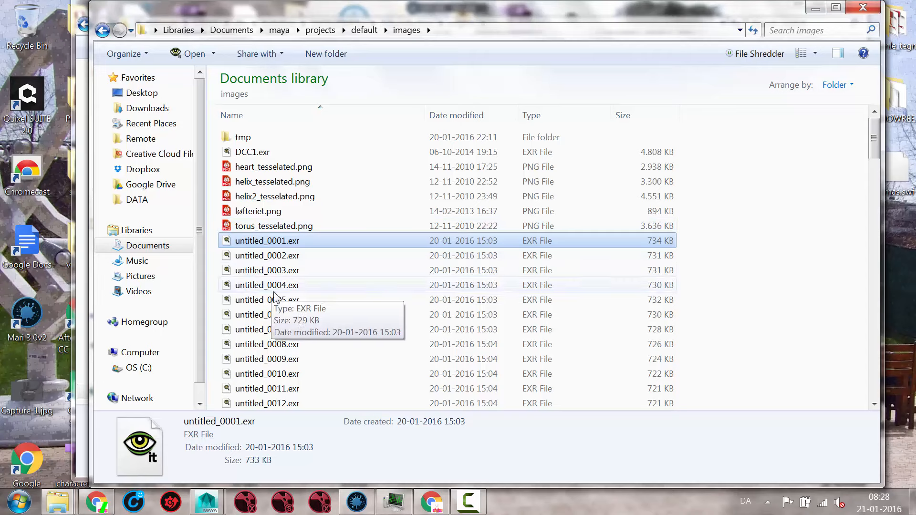
Step: Open untitled_0001.exr in its image viewer to inspect the rendered frame, and close the viewer again
double_click(246, 240)
left_click_drag(745, 188, 365, 1)
left_click_drag(203, 71, 390, 196)
left_click(896, 4)
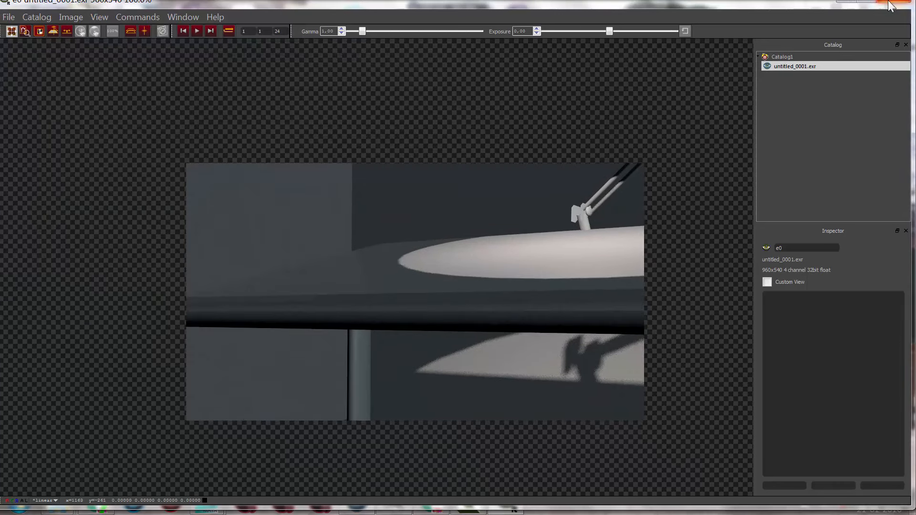
left_click(480, 266)
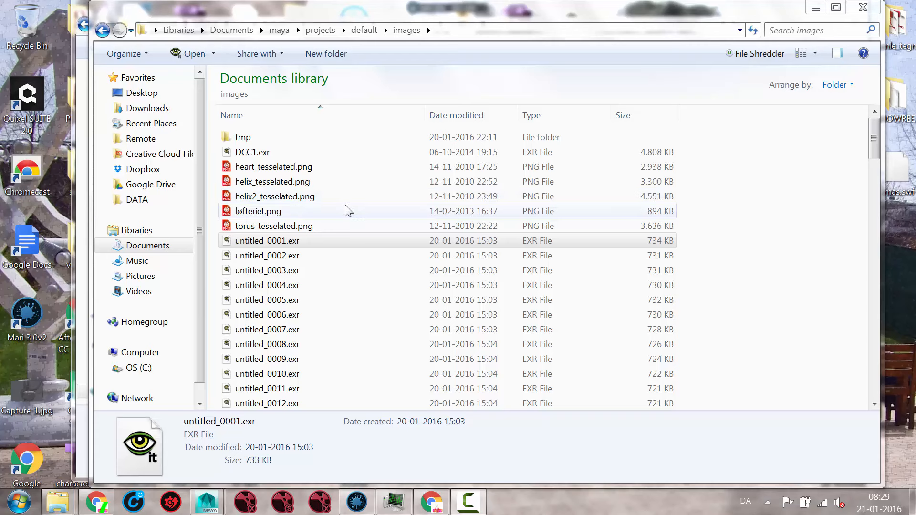
Step: Launch Adobe After Effects CC 2015, and dismiss its Start window and the chat notification
left_click(29, 504)
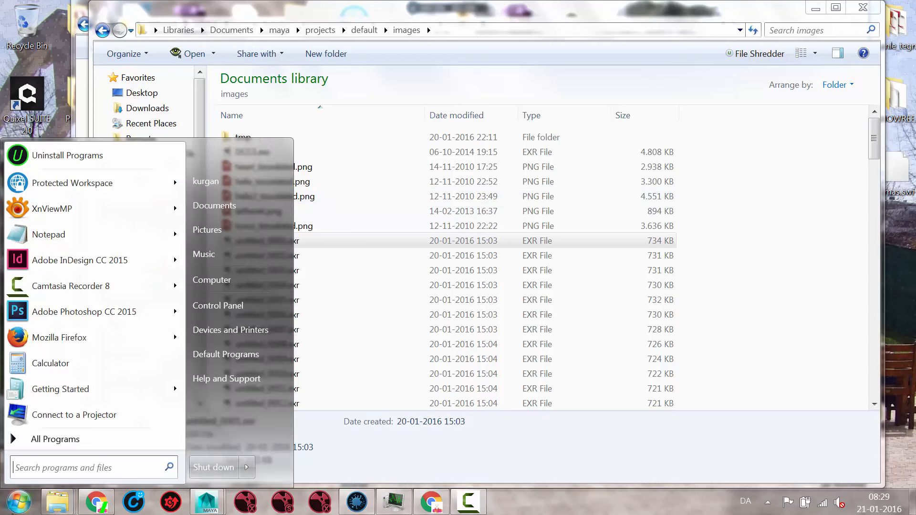
left_click(24, 442)
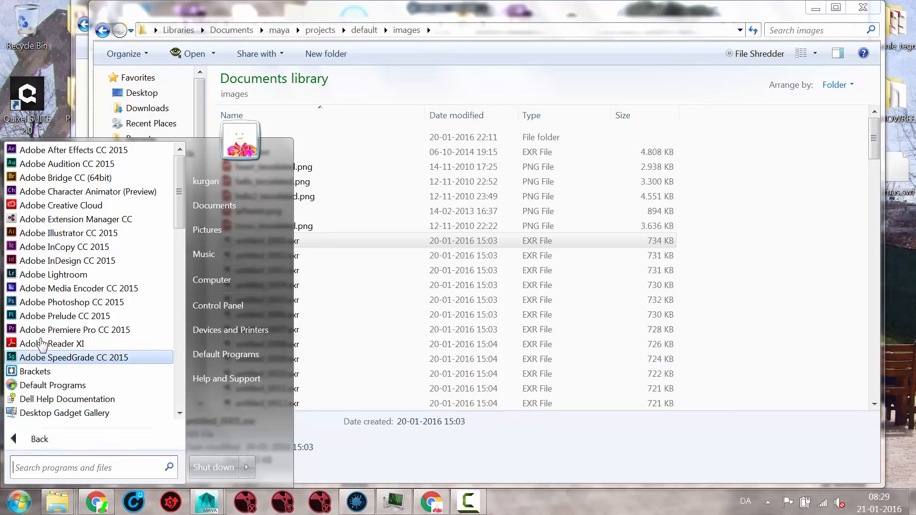
left_click(96, 151)
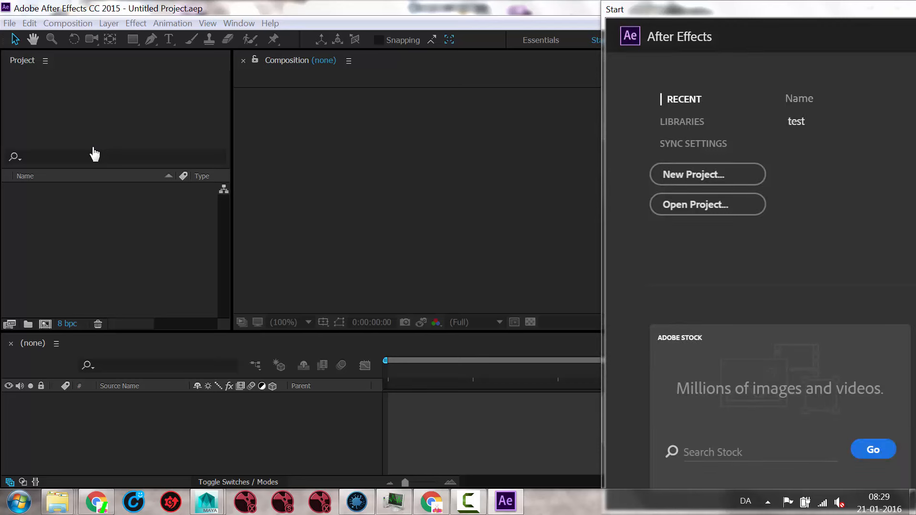
left_click_drag(775, 10, 333, 47)
left_click(685, 48)
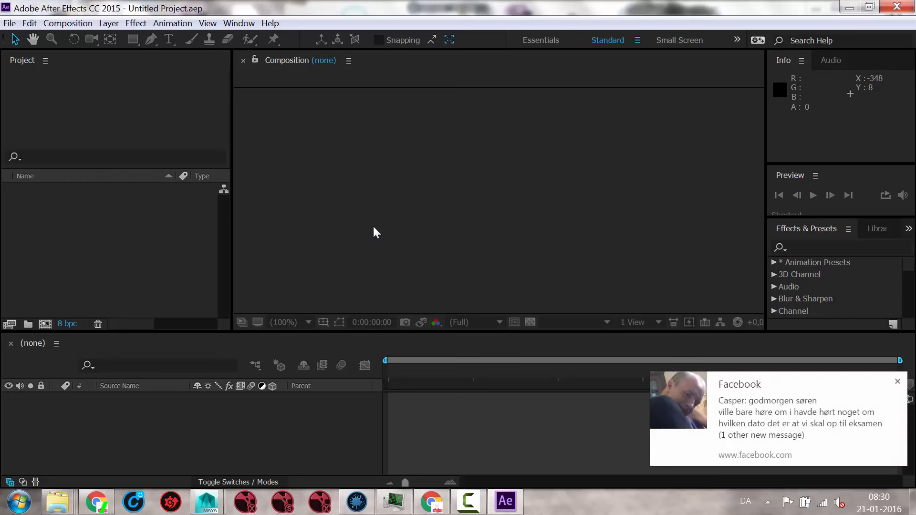
left_click(898, 382)
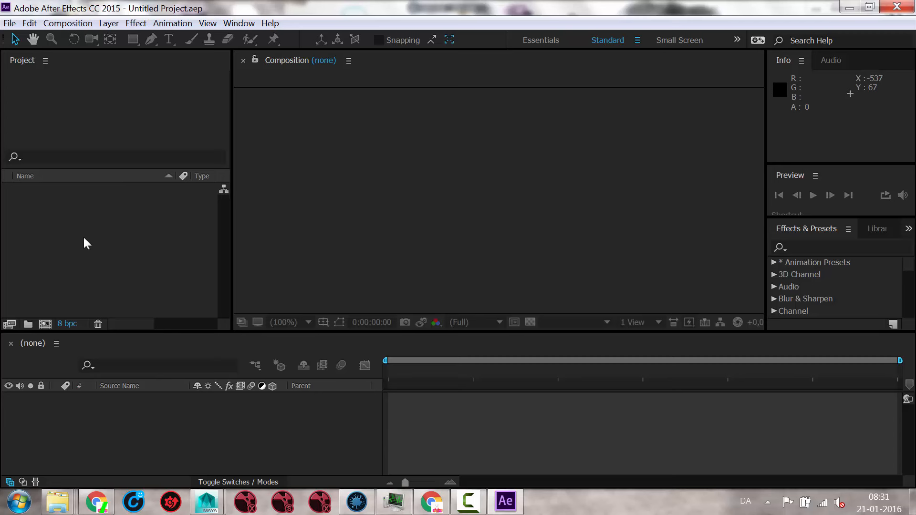
Step: Import untitled_0001.exr from the maya/projects/default/images folder as footage with the OpenEXR Sequence option enabled
right_click(62, 218)
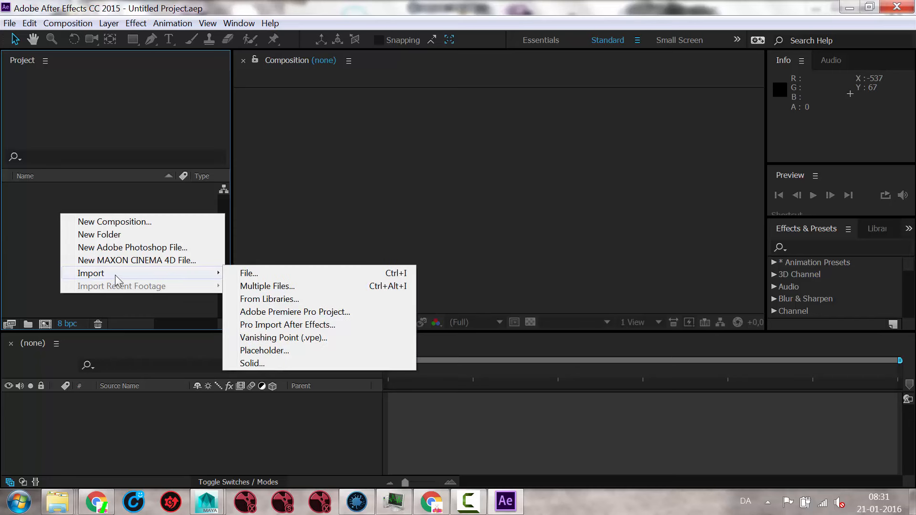
mouse_move(207, 276)
left_click(271, 274)
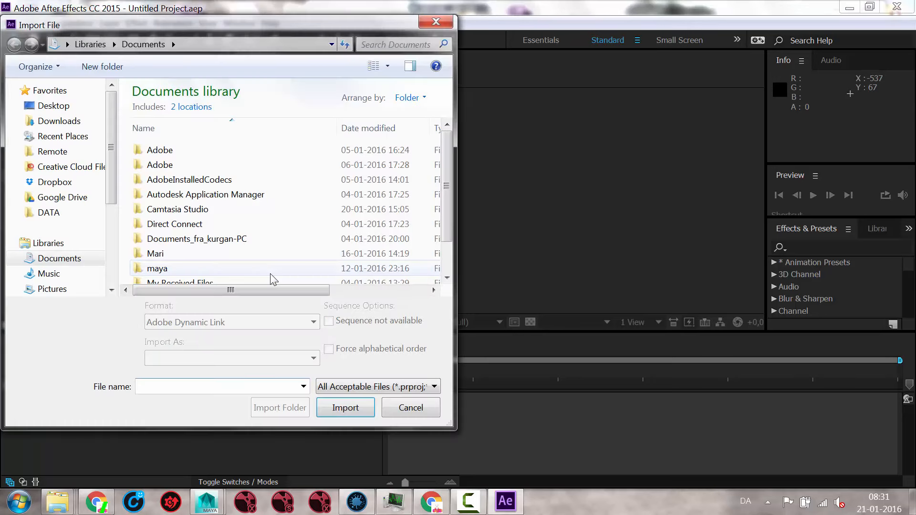
double_click(152, 269)
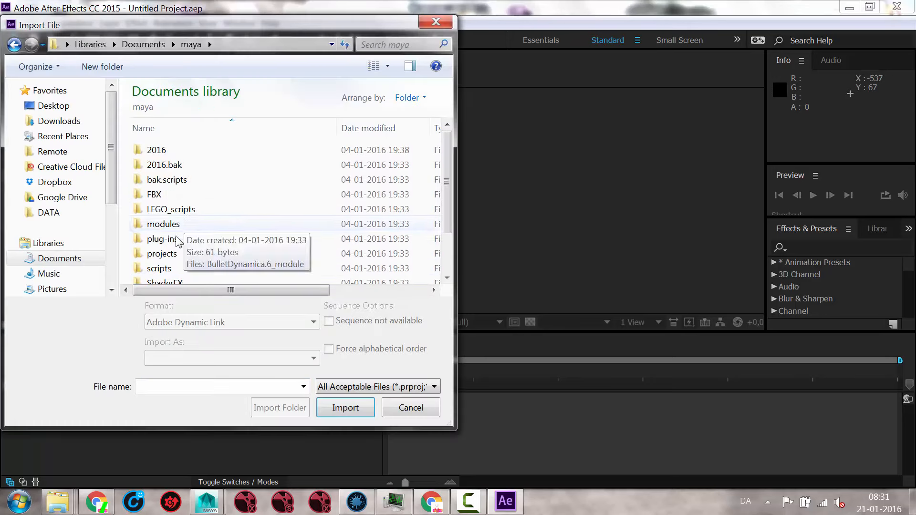
double_click(155, 255)
double_click(164, 152)
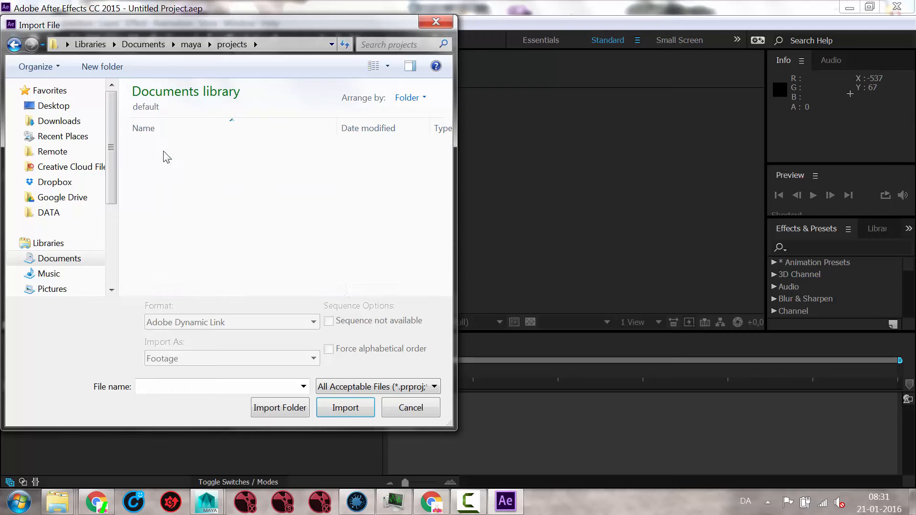
scroll(159, 259, "down", 4)
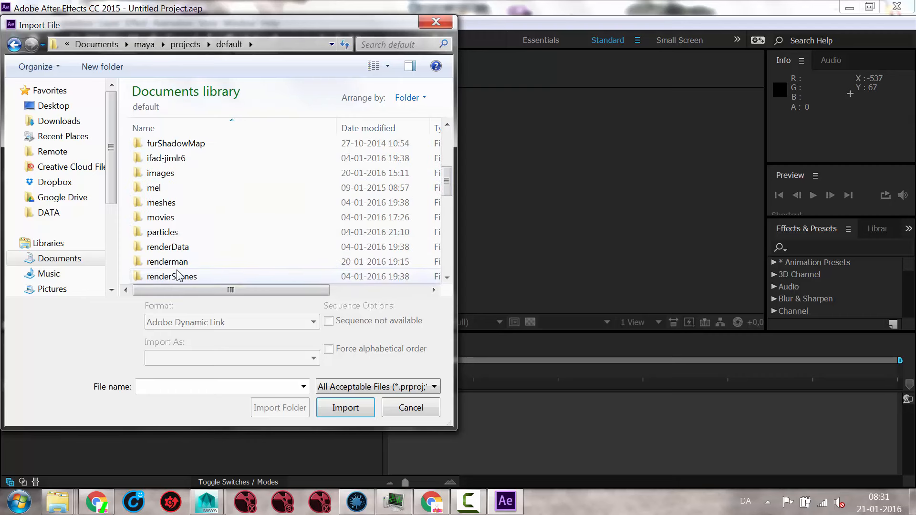
double_click(154, 174)
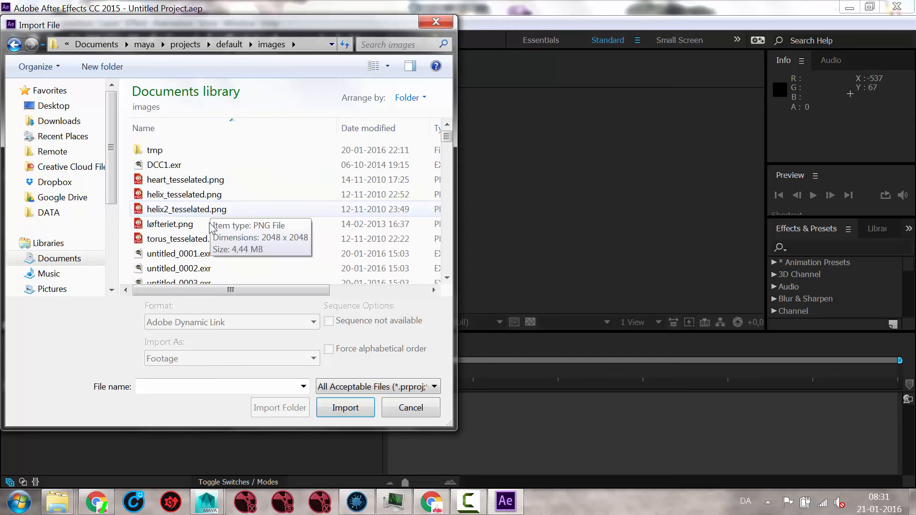
left_click(203, 254)
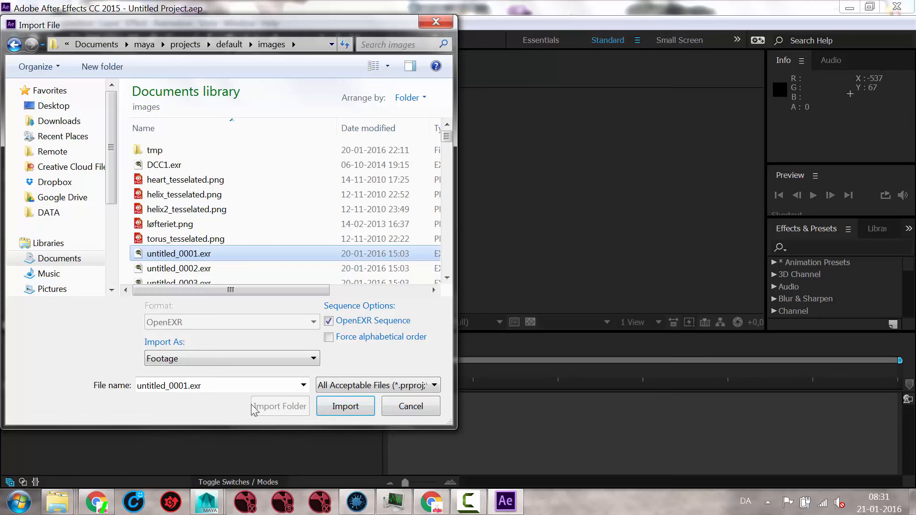
left_click(357, 407)
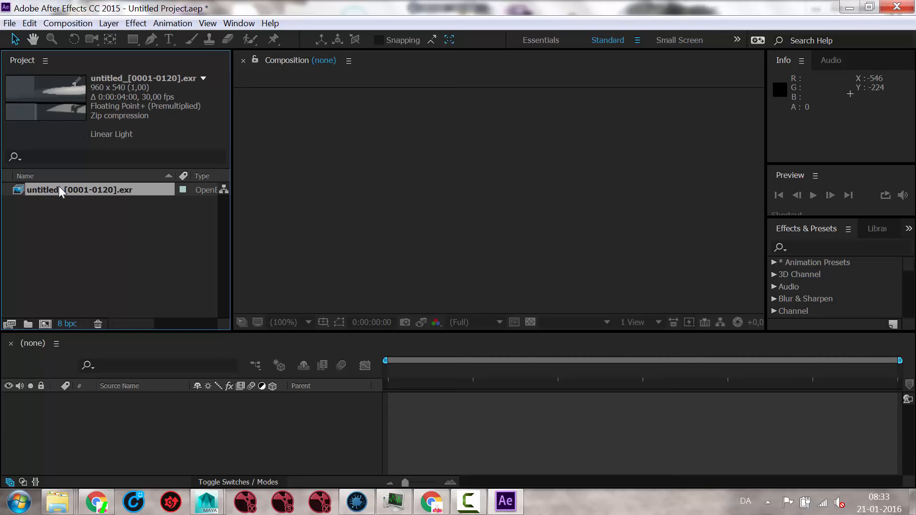
Step: Create a new composition from the imported EXR sequence, and play and stop its preview
left_click_drag(58, 186, 49, 376)
mouse_move(44, 325)
left_mouse_down()
mouse_move(46, 342)
mouse_move(44, 325)
left_mouse_up()
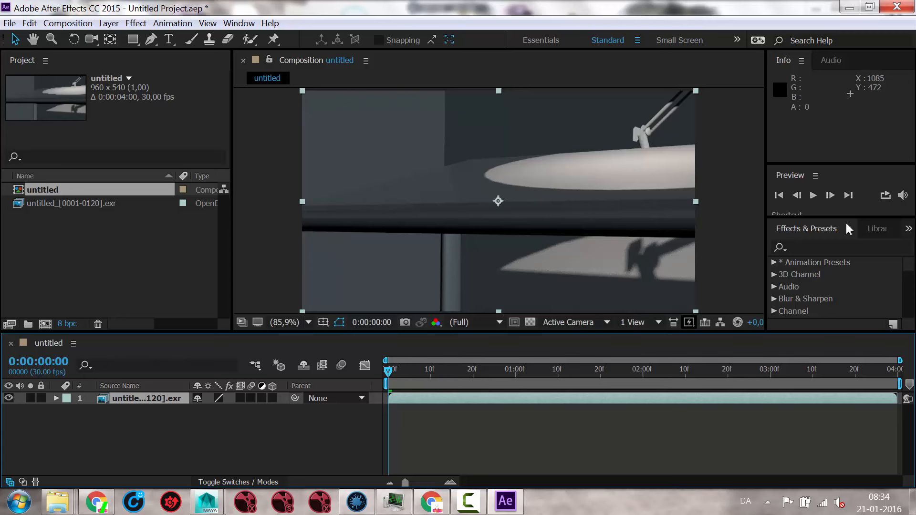
left_click(813, 195)
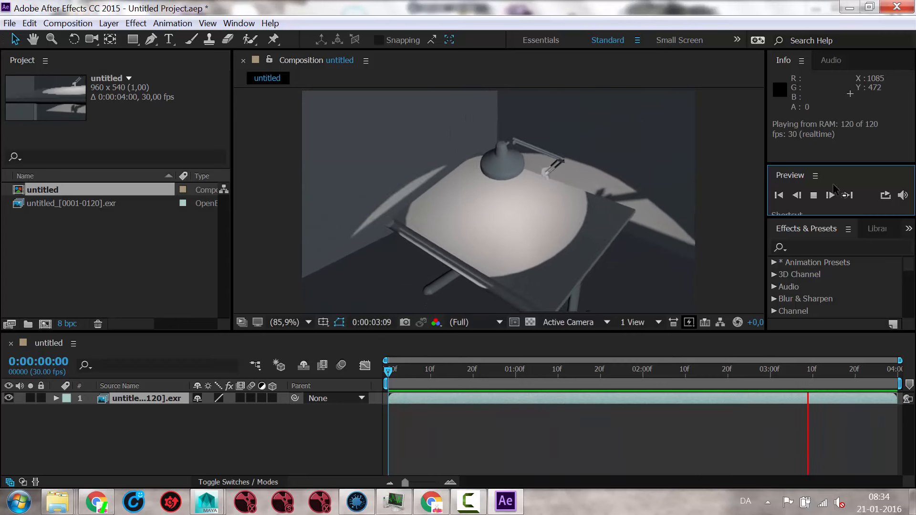
left_click(814, 195)
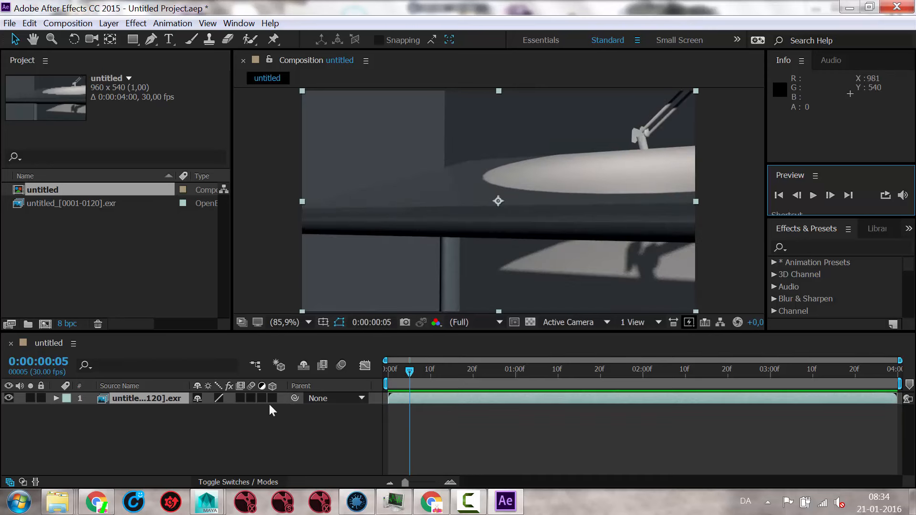
Step: Delete the untitled composition from the project, keeping the imported EXR sequence
left_click(154, 398)
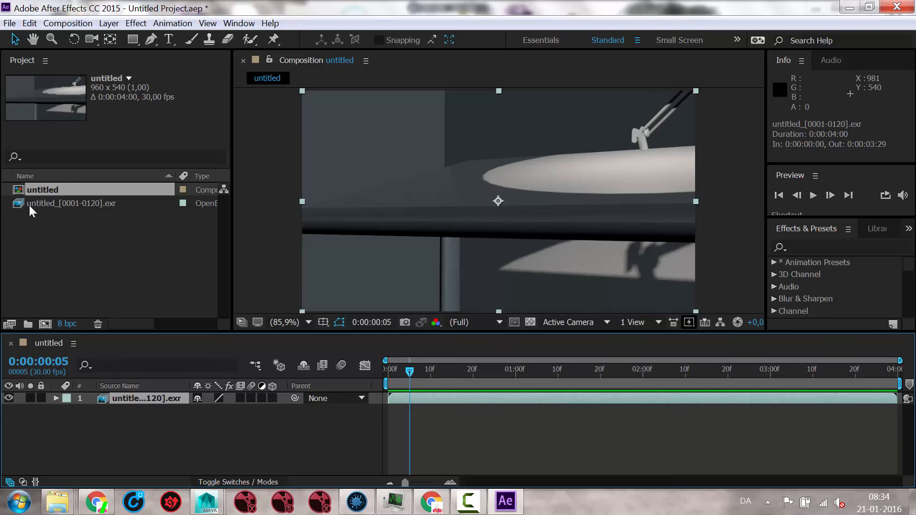
left_click(26, 251)
left_click(40, 190)
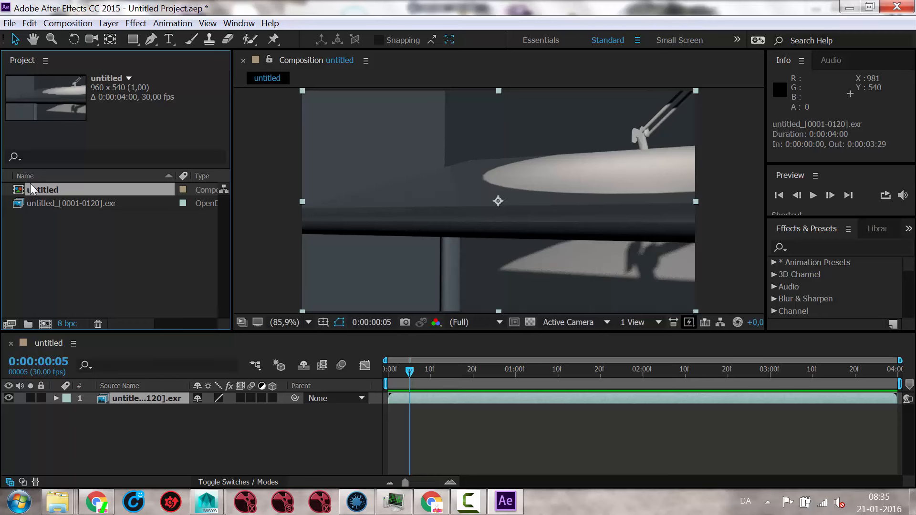
key("Delete")
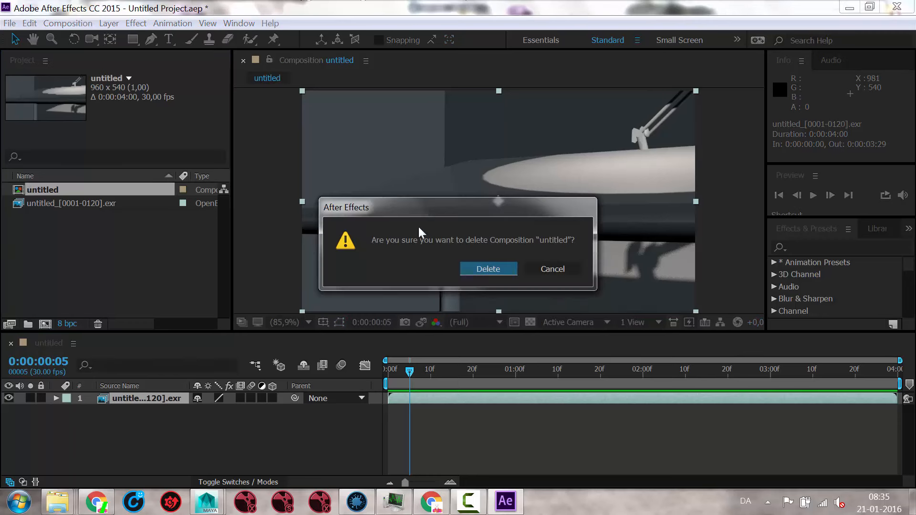
left_click(473, 270)
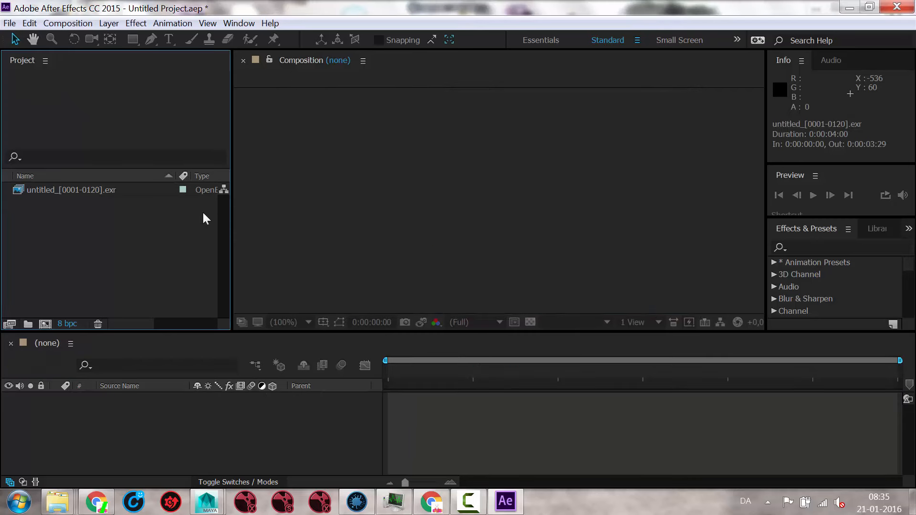
Step: Interpret the untitled_[0001-0120].exr footage with an assumed frame rate of 25 frames per second
left_click(81, 190)
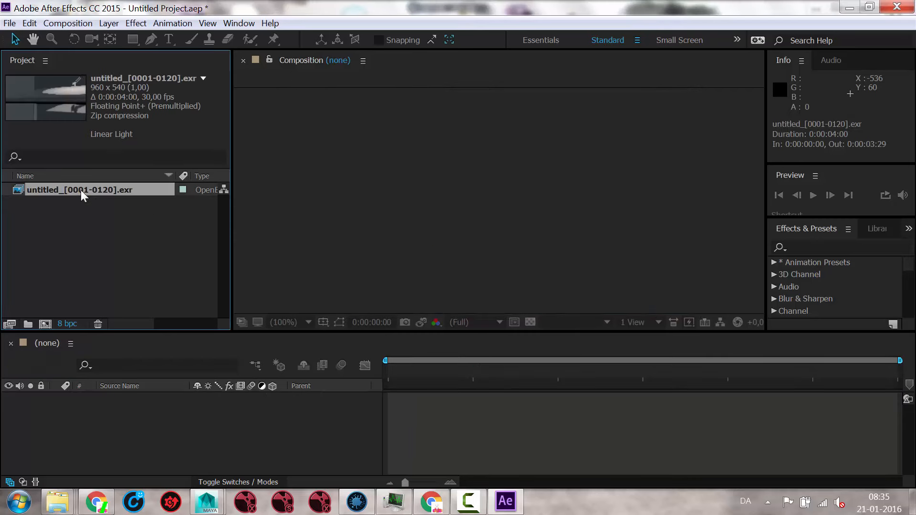
right_click(55, 190)
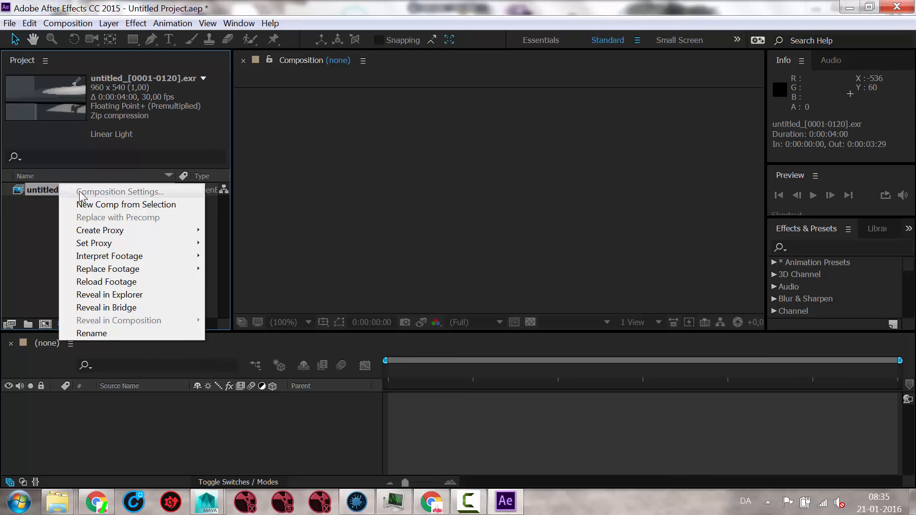
mouse_move(111, 258)
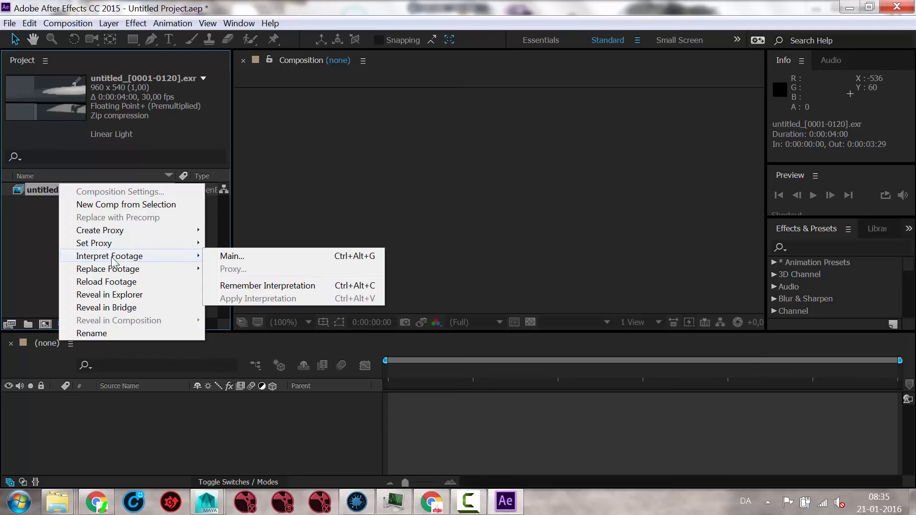
left_click(234, 257)
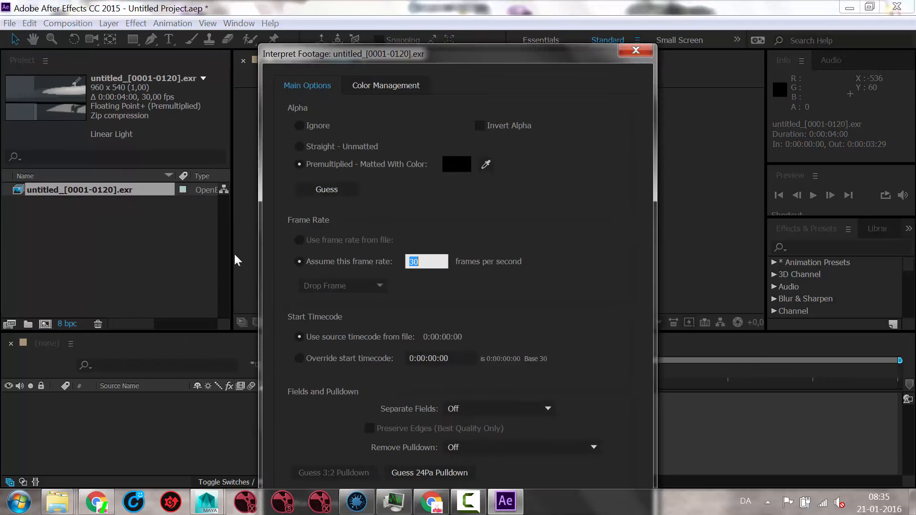
left_click_drag(311, 56, 299, 2)
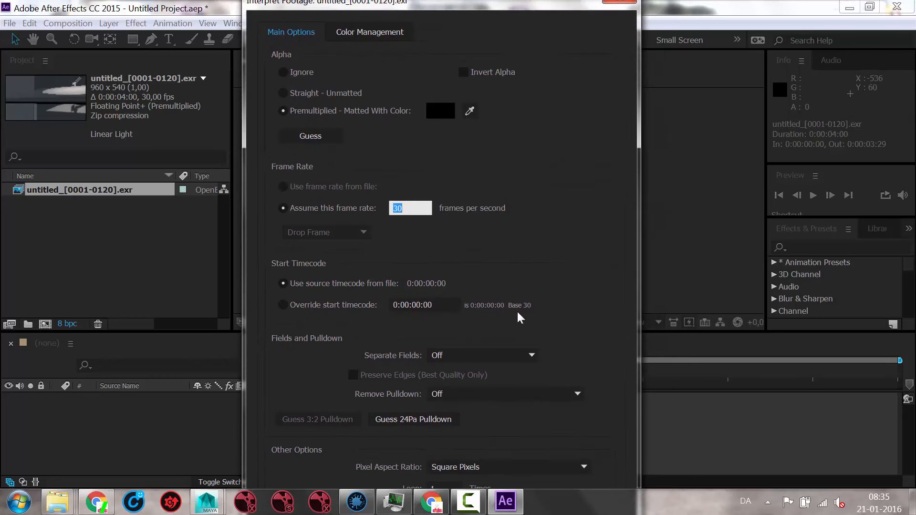
mouse_move(520, 2)
left_mouse_down()
mouse_move(525, 18)
mouse_move(525, 0)
left_mouse_up()
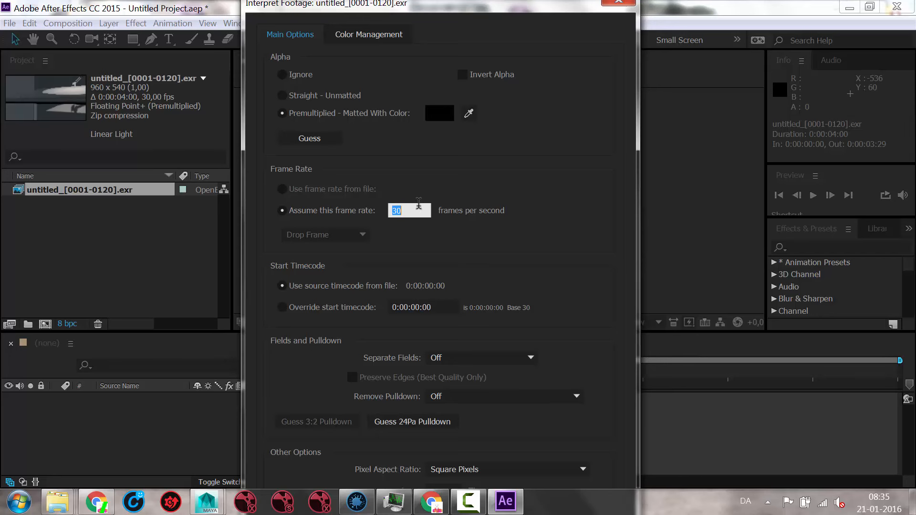
type("25")
key("Tab")
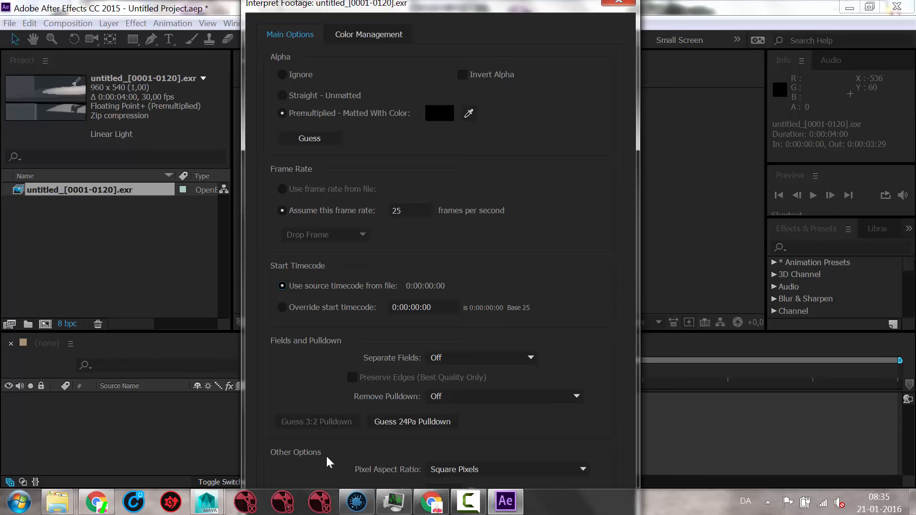
key("Return")
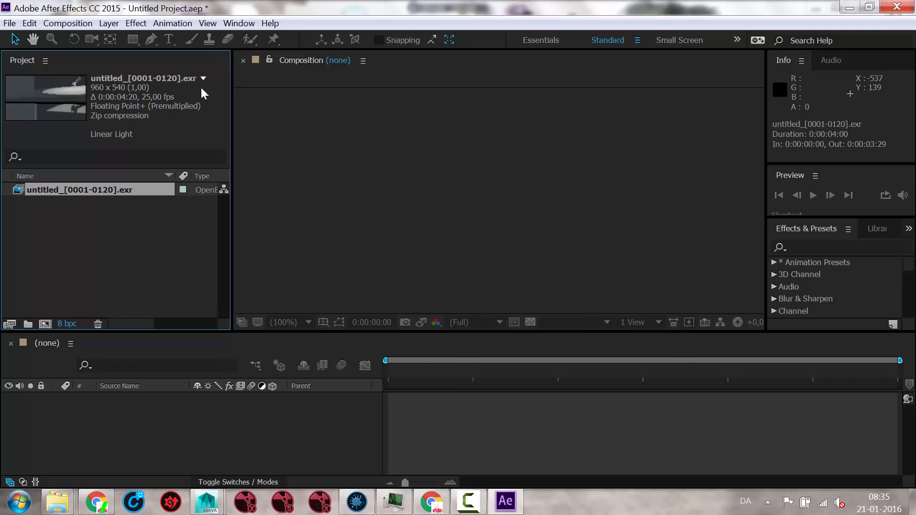
Step: Create a new composition from the reinterpreted EXR sequence, and play and stop its preview
left_click_drag(86, 193, 46, 325)
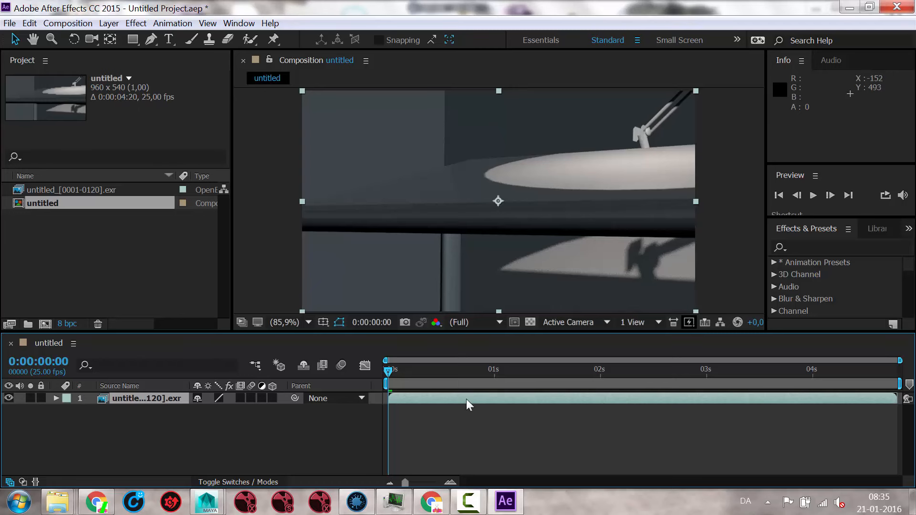
key("space")
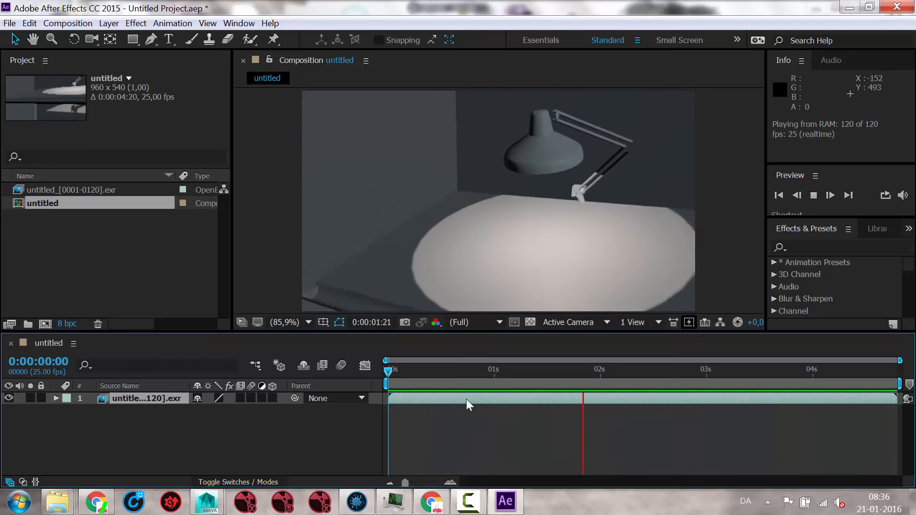
key("space")
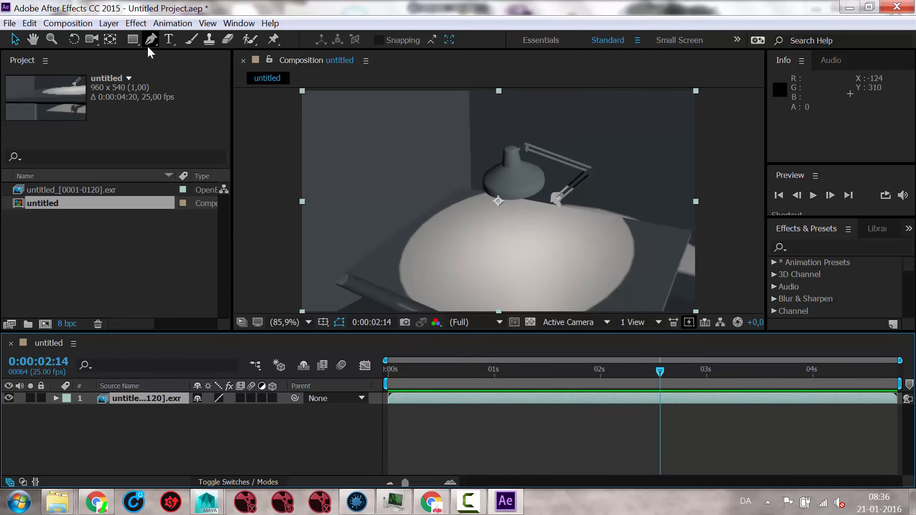
Step: Send the untitled composition to the Adobe Media Encoder queue, and move the encoder window so its whole queue is visible
left_click(62, 26)
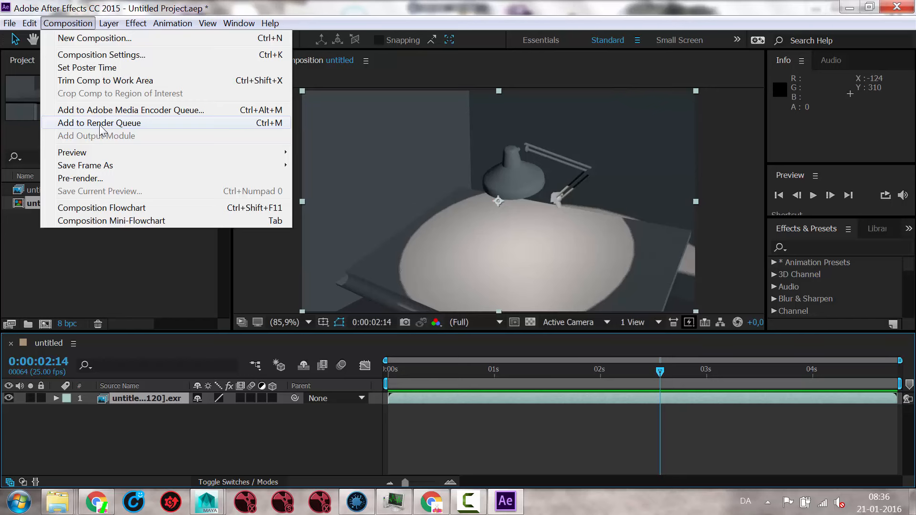
left_click(106, 110)
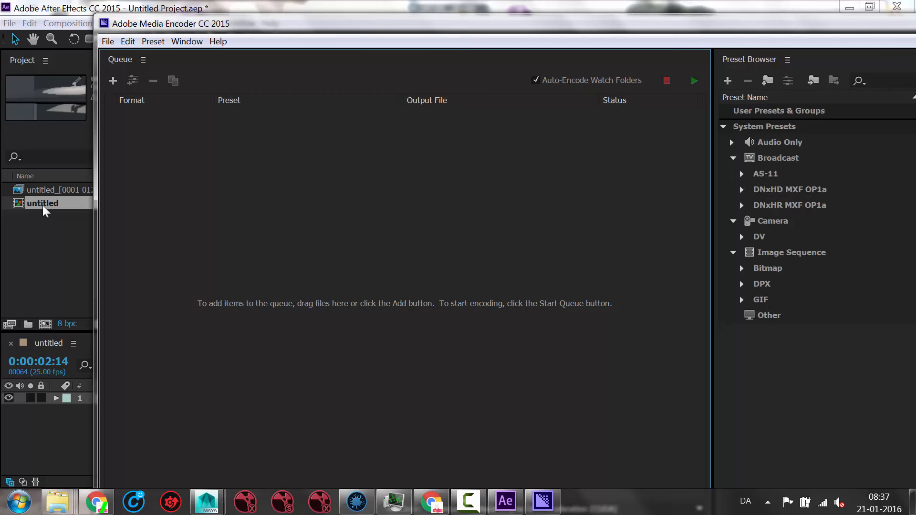
left_click_drag(279, 15, 278, 13)
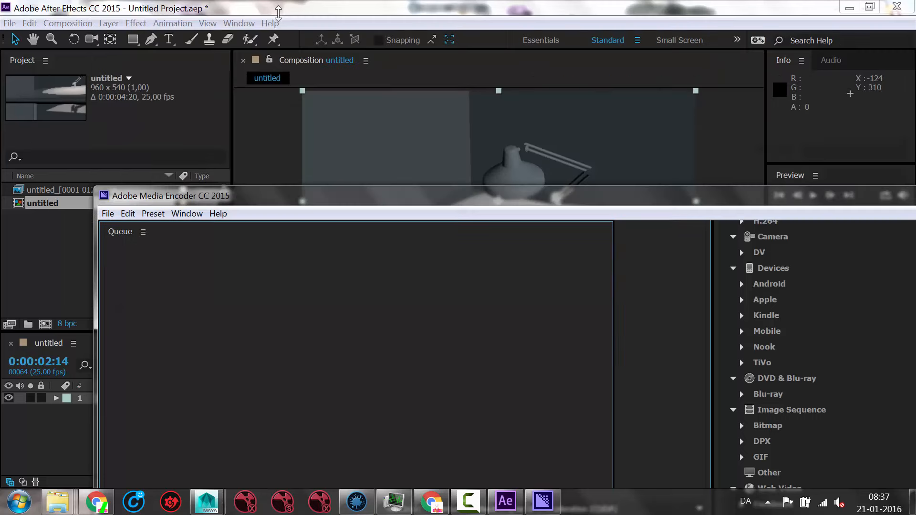
left_click_drag(292, 191, 192, 4)
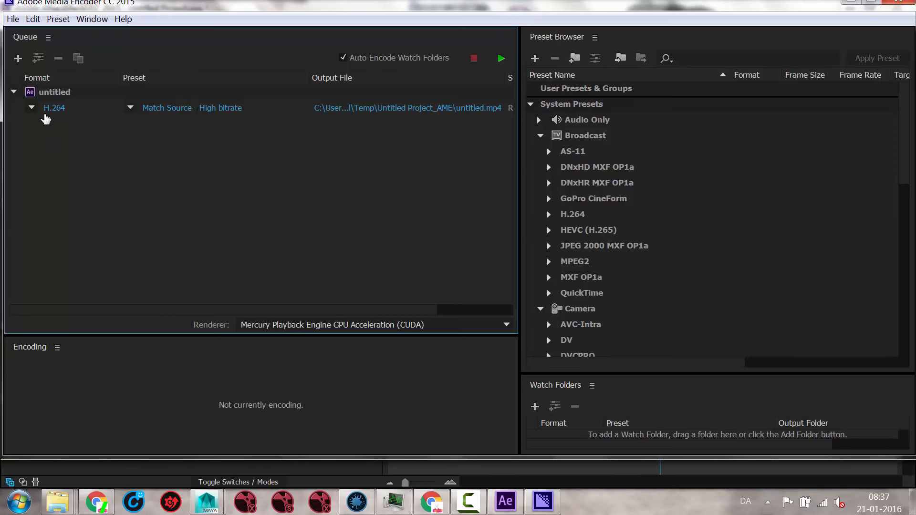
Step: Set the queued item's output file to untitled.mp4 on the Desktop
left_click(396, 107)
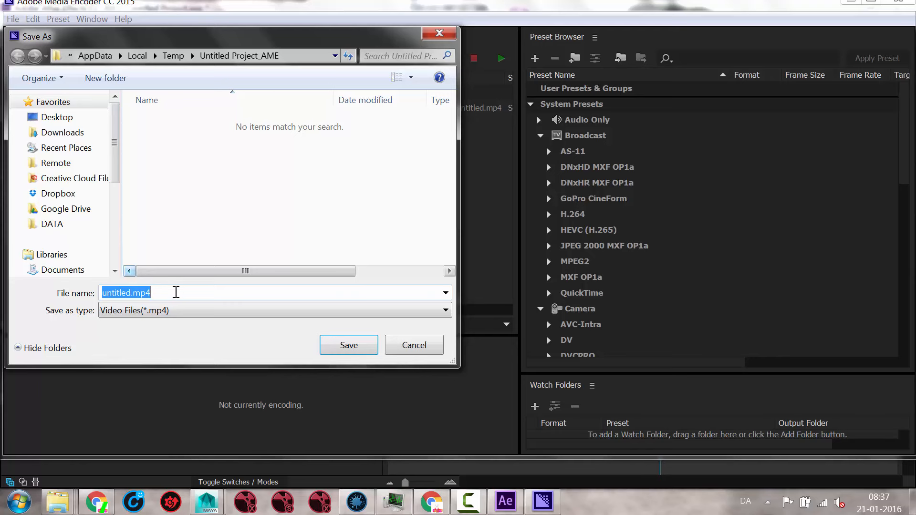
left_click(414, 345)
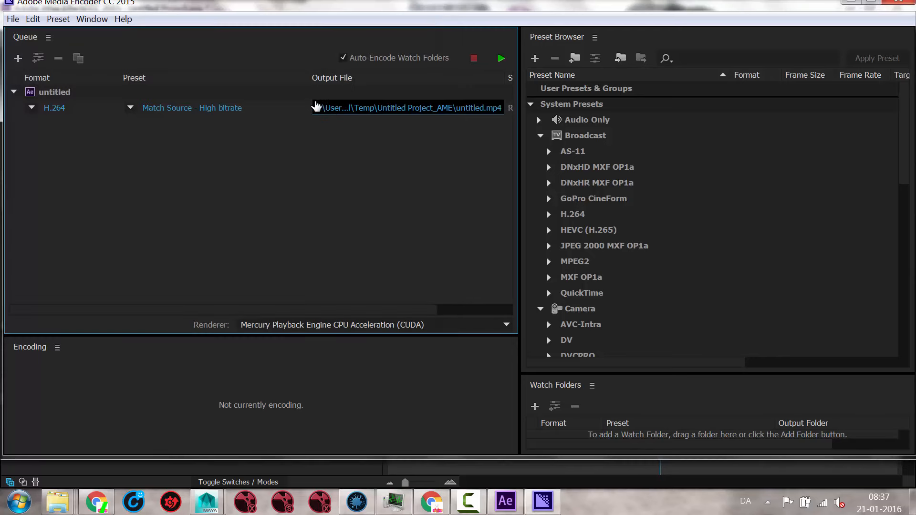
left_click(341, 108)
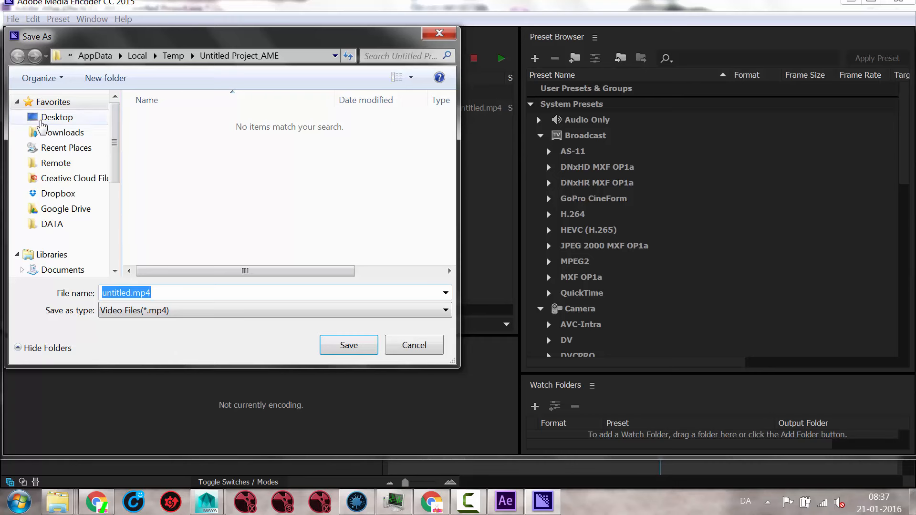
left_click(41, 122)
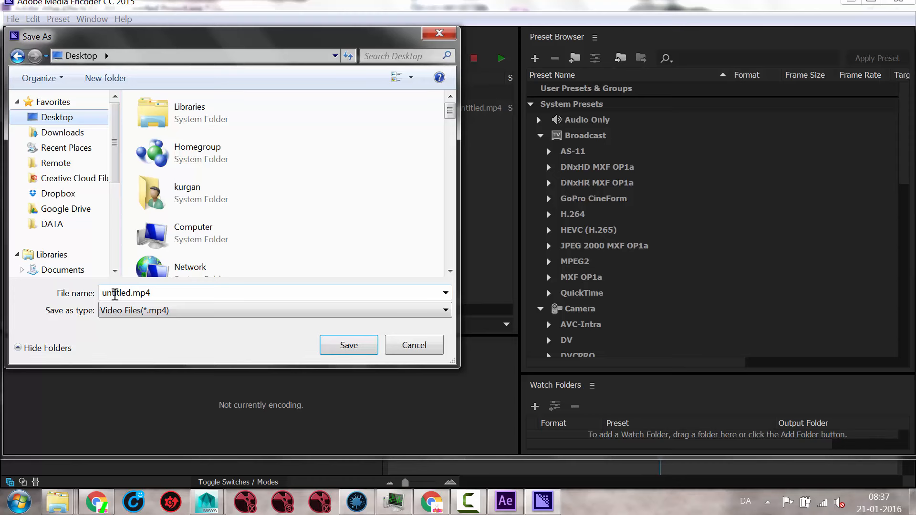
left_click(351, 353)
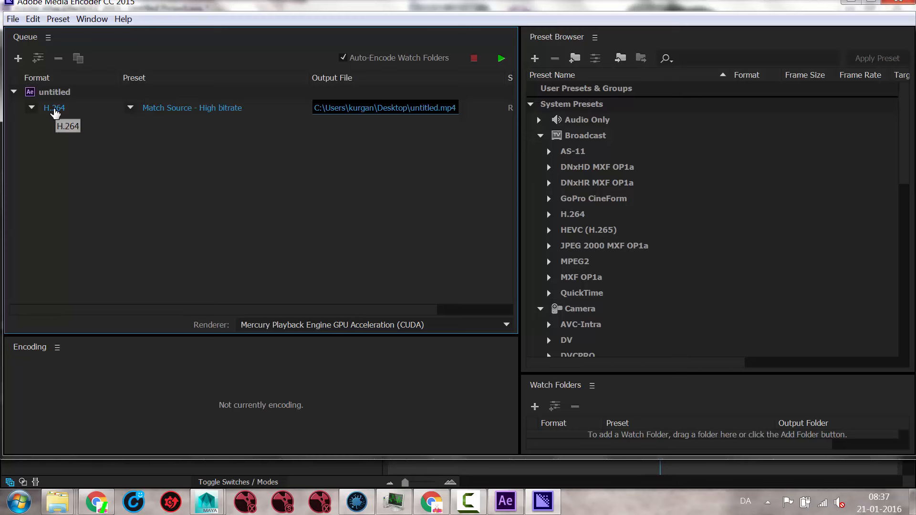
Step: Open the queued item's export settings, keep H.264 as the format, and disable Export Audio
left_click(54, 110)
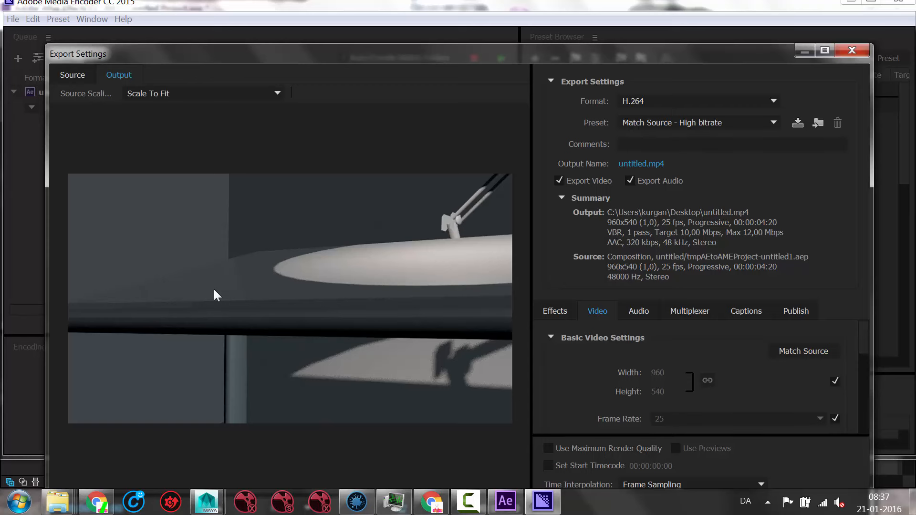
left_click_drag(261, 44, 257, 91)
left_click_drag(254, 47, 235, 1)
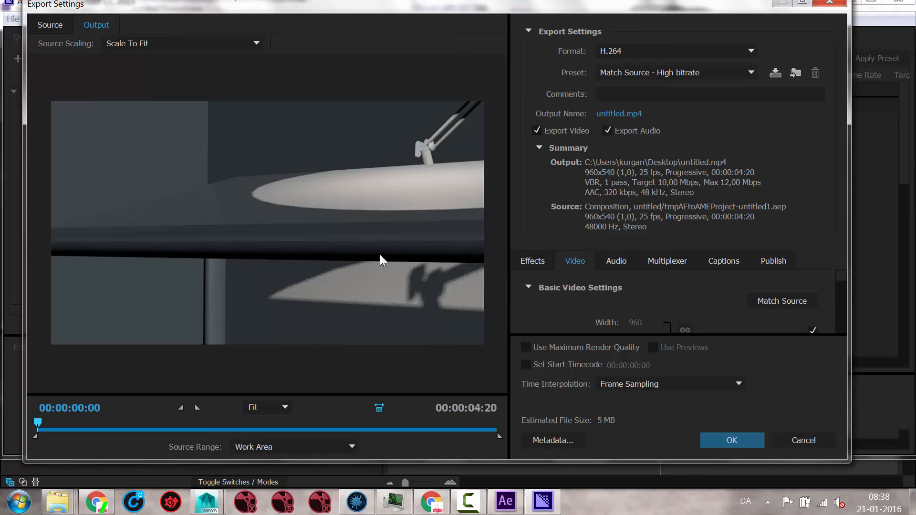
left_click(635, 56)
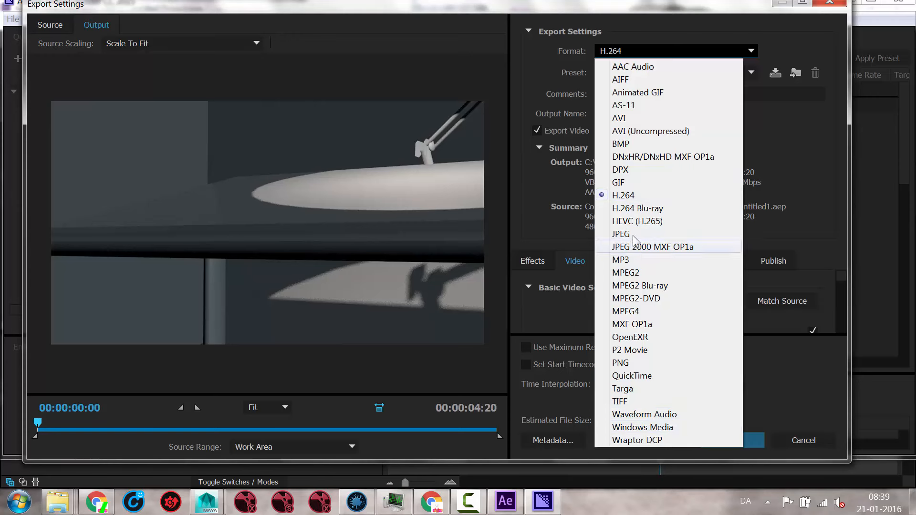
left_click(623, 195)
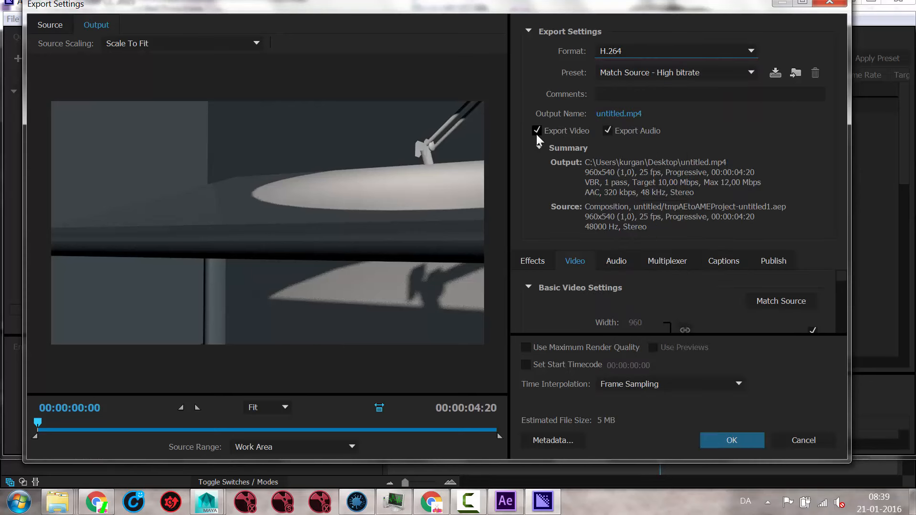
left_click(605, 134)
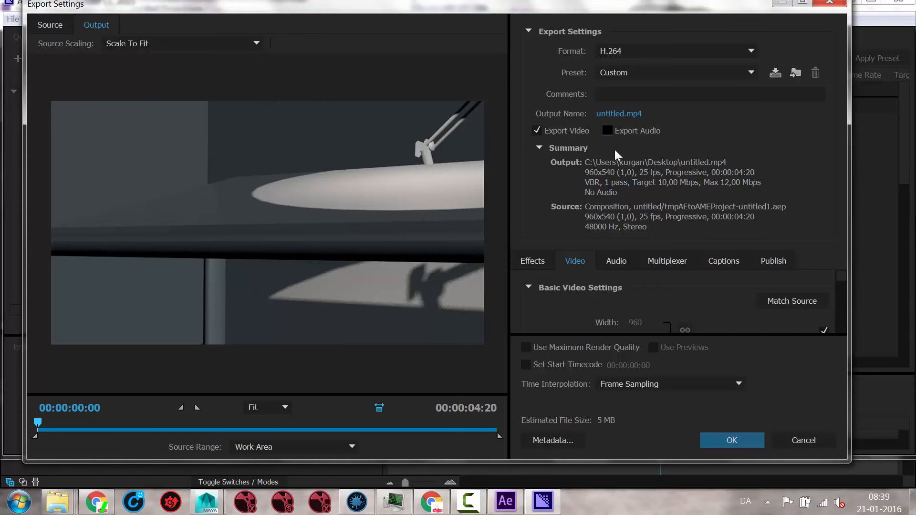
left_click(606, 133)
left_click(606, 133)
Step: Set the video bitrate encoding to VBR, 2 pass with a target bitrate of 5 Mbps
scroll(841, 324, "down", 2)
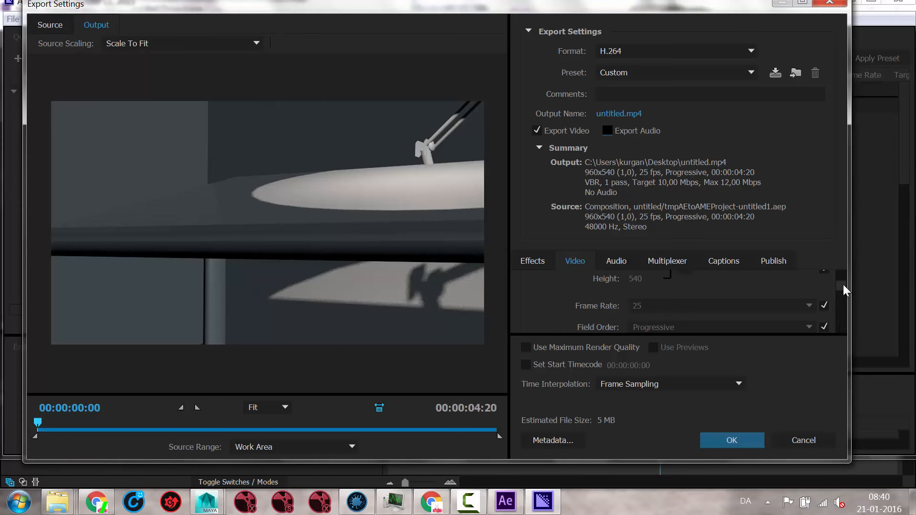
left_click_drag(843, 285, 844, 321)
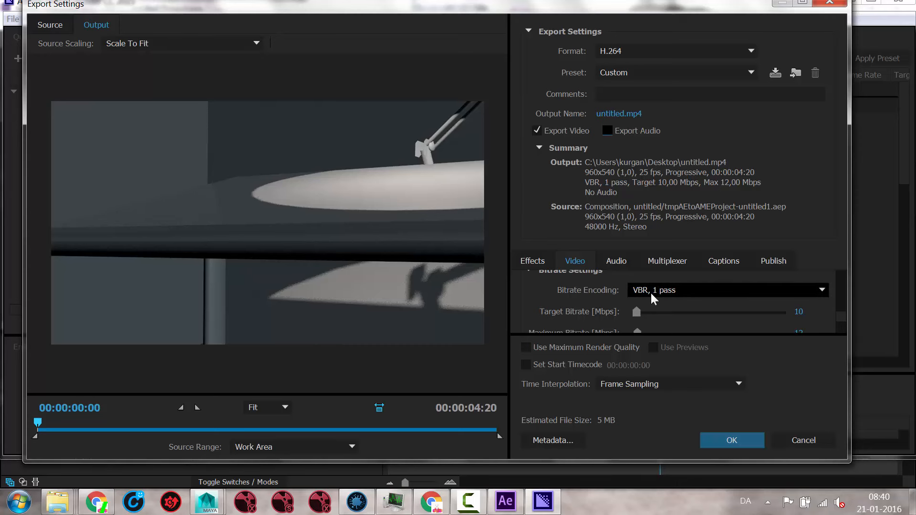
left_click(689, 294)
left_click(671, 329)
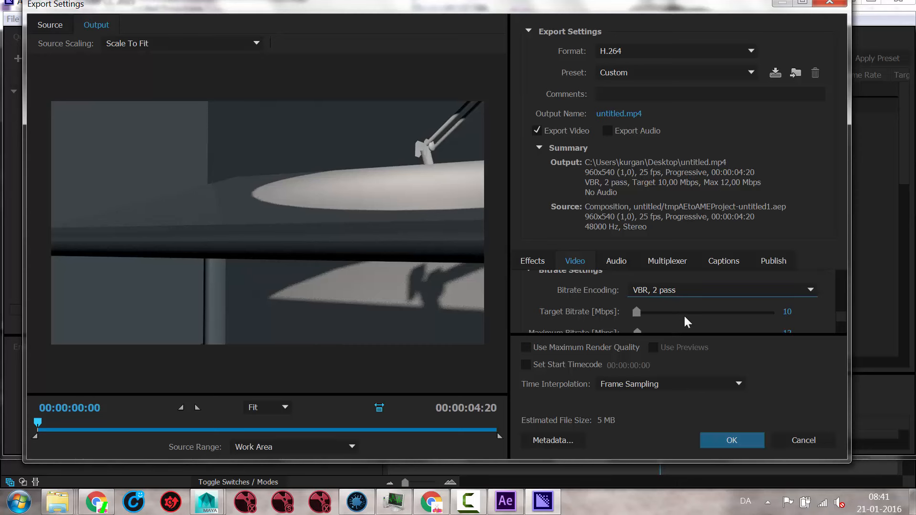
left_click(787, 311)
type("5")
key("Return")
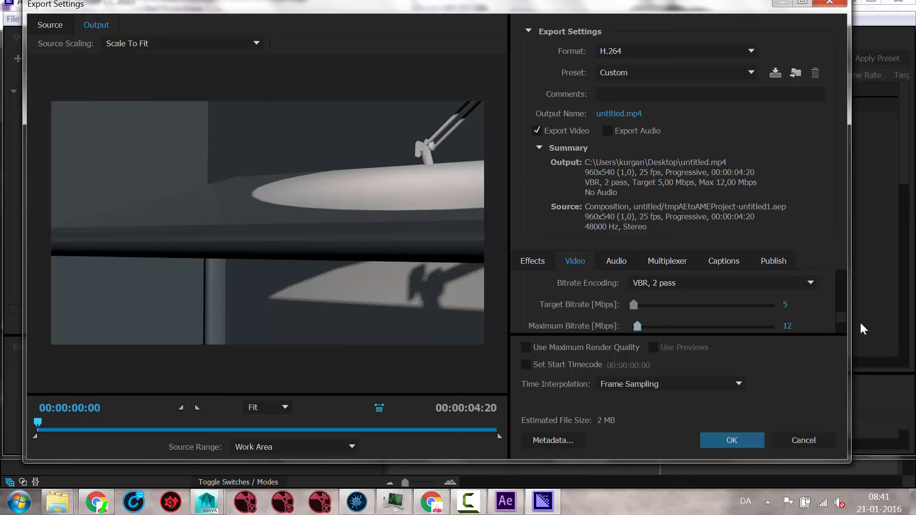
Step: Compare the Source and Output previews of the export, and accept the export settings
scroll(841, 329, "down", 3)
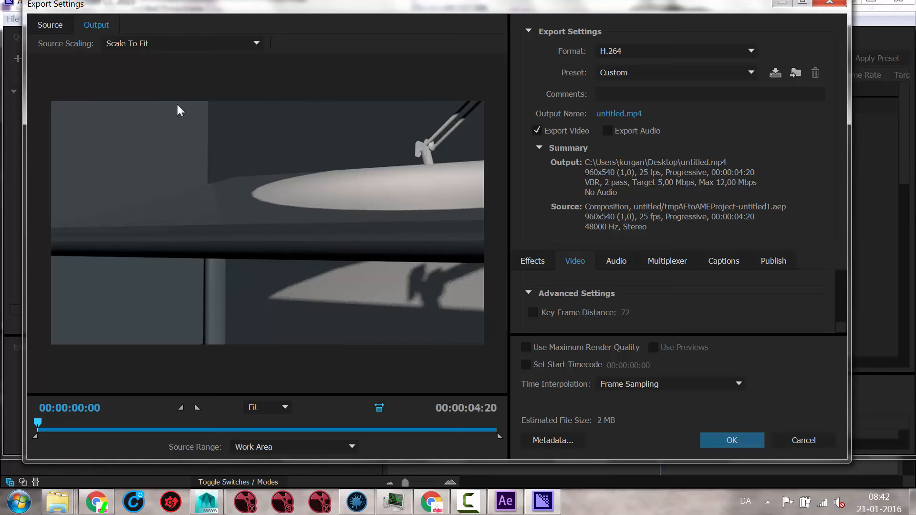
left_click(56, 23)
left_click(83, 26)
left_click(50, 22)
left_click(82, 24)
left_click(717, 440)
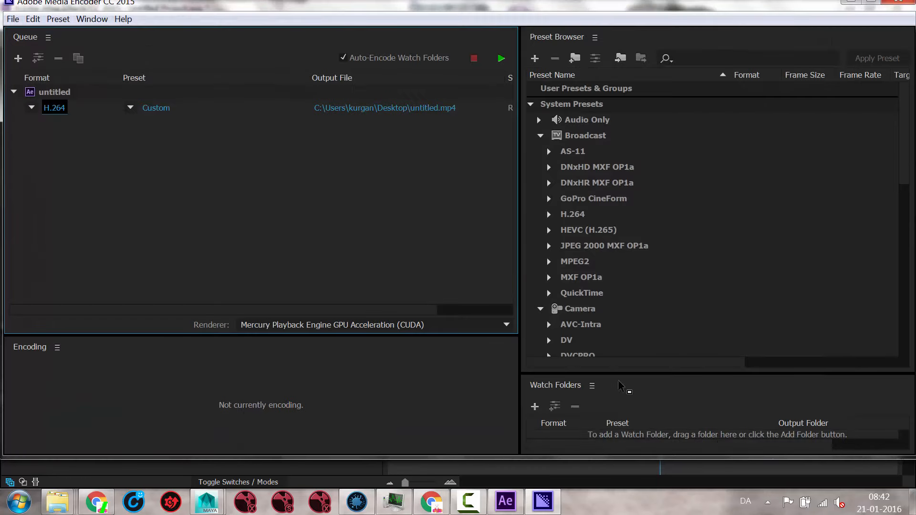
Step: Encode the queued untitled composition to its H.264 output file, and close Adobe Media Encoder once the encode is done
left_click(502, 57)
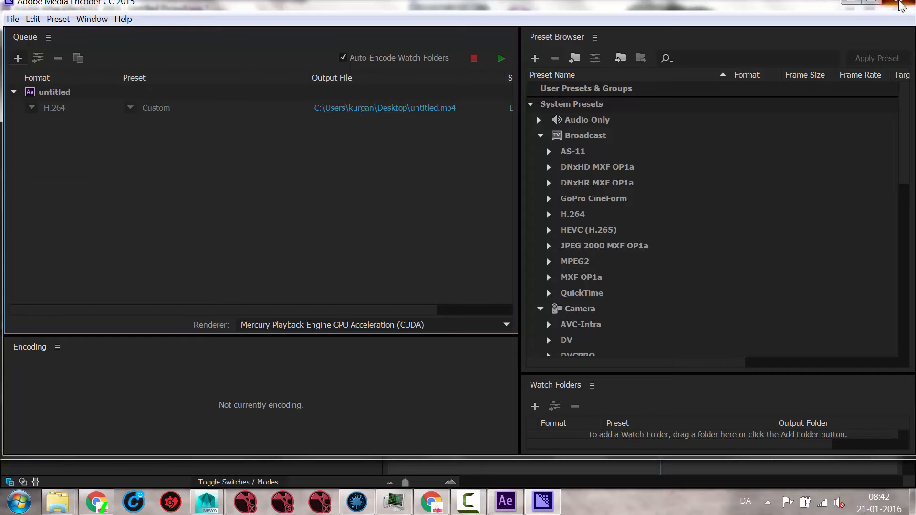
left_click(898, 3)
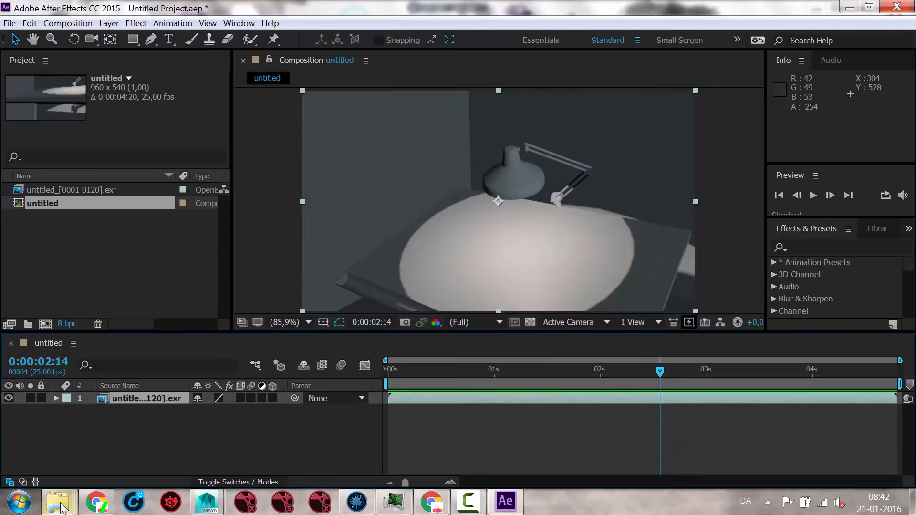
Step: Switch to the Windows Explorer window showing an images folder and open the Desktop folder in it
left_click_drag(57, 501, 159, 346)
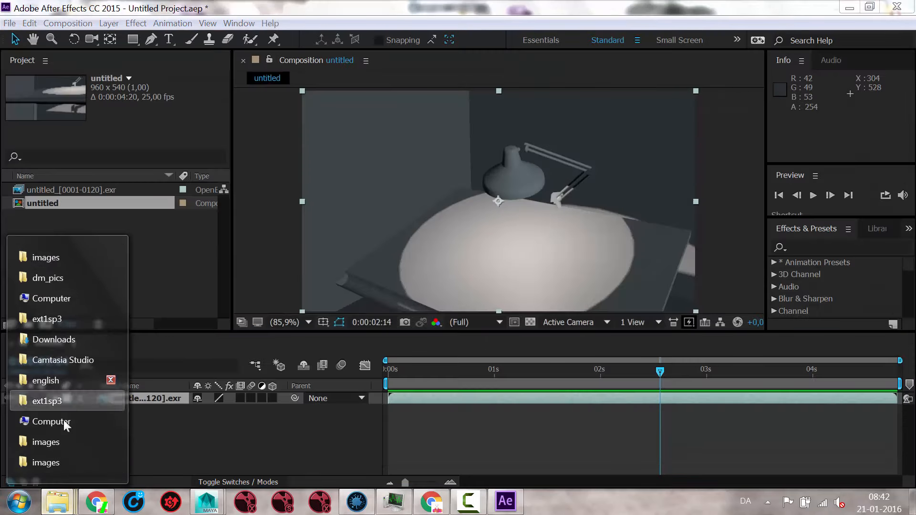
left_click(56, 434)
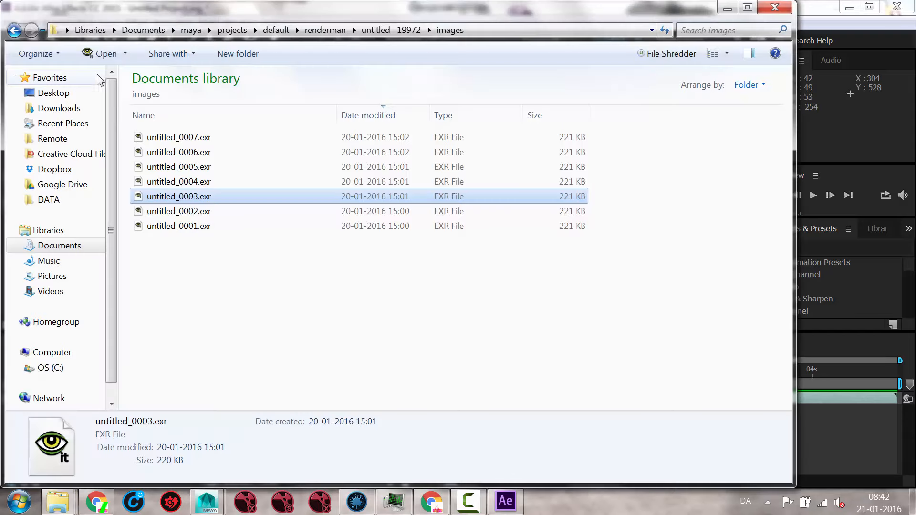
left_click(53, 93)
Step: Find the exported untitled.mp4 on the Desktop and play it full screen in VLC media player
left_click_drag(786, 116, 769, 395)
left_click(150, 356)
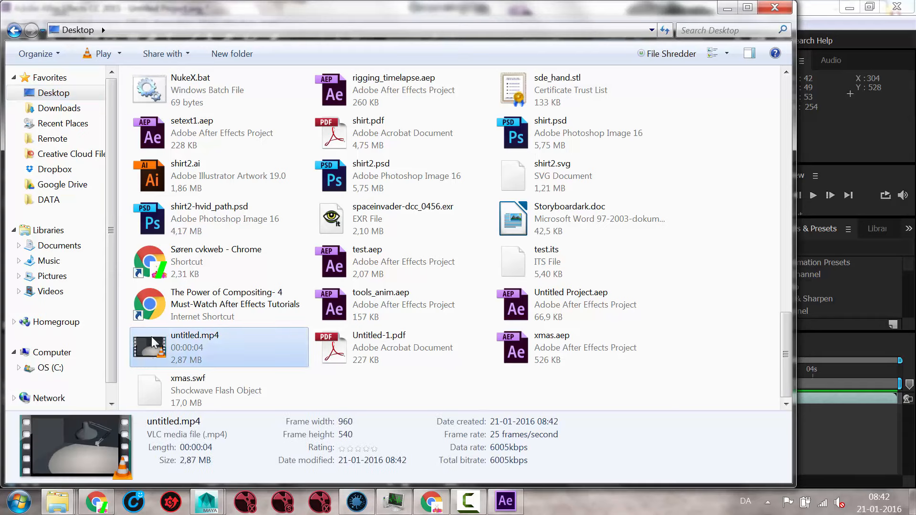
double_click(152, 347)
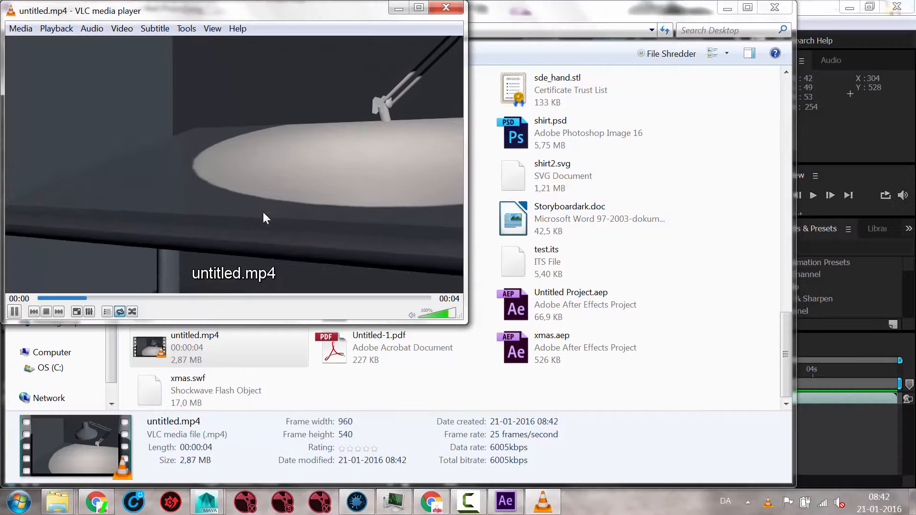
double_click(262, 211)
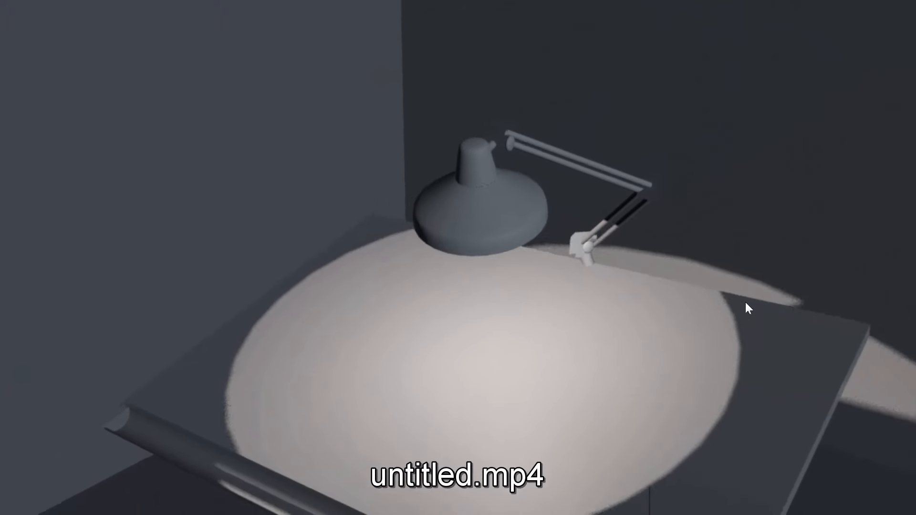